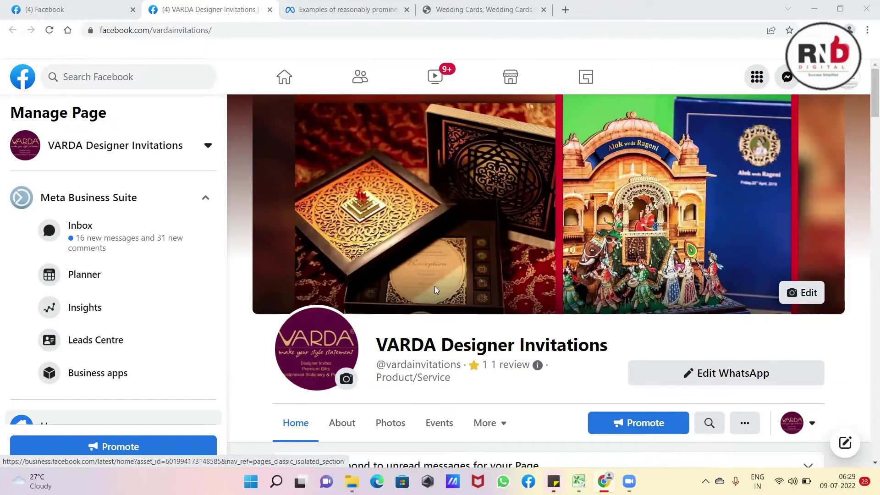
Look through the VARDA Designer Invitations page's posts, insights, business details and photos.
{"action": "scroll", "coordinate": [434, 286], "scroll_direction": "down", "scroll_amount": 8}
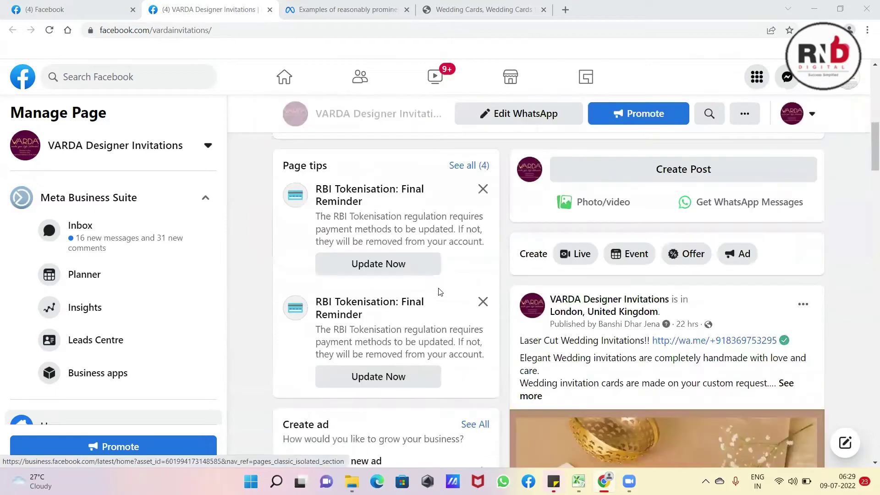
{"action": "scroll", "coordinate": [522, 302], "scroll_direction": "down", "scroll_amount": 5}
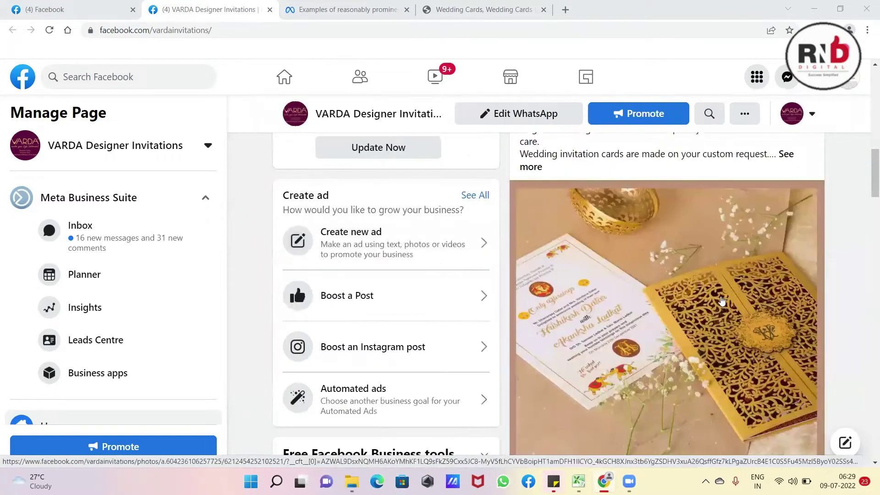
{"action": "scroll", "coordinate": [721, 300], "scroll_direction": "down", "scroll_amount": 9}
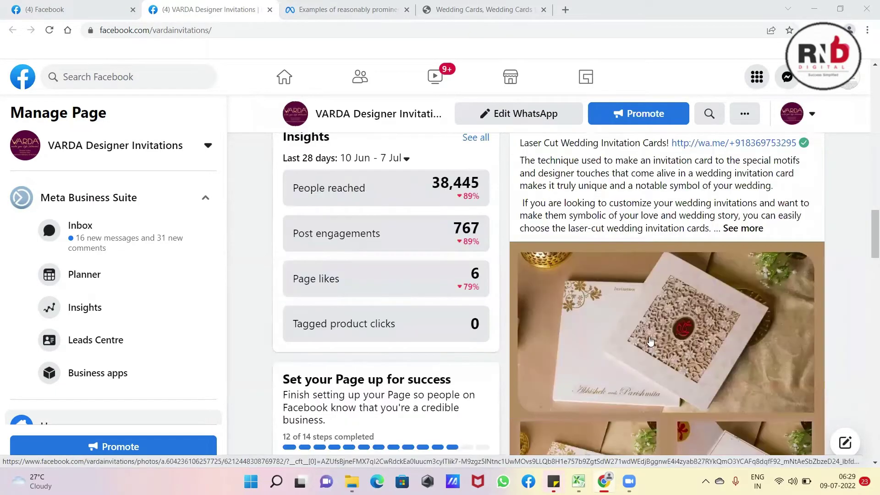
{"action": "scroll", "coordinate": [646, 329], "scroll_direction": "down", "scroll_amount": 12}
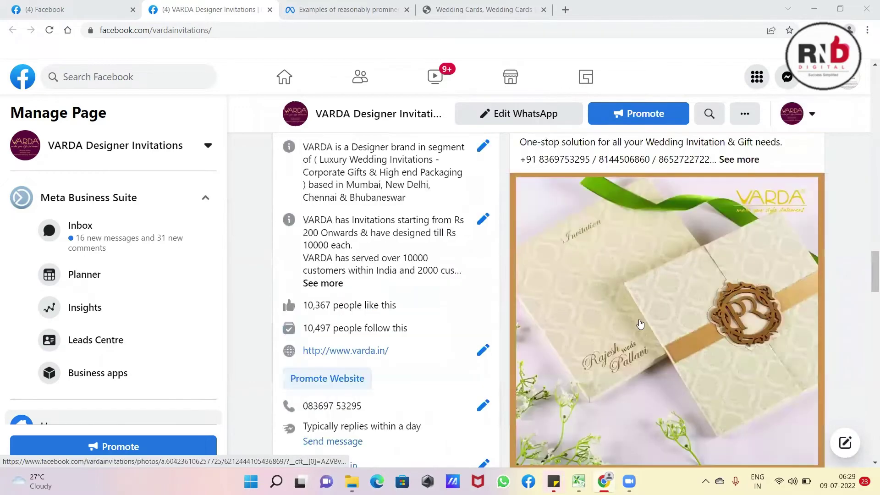
{"action": "scroll", "coordinate": [643, 323], "scroll_direction": "down", "scroll_amount": 6}
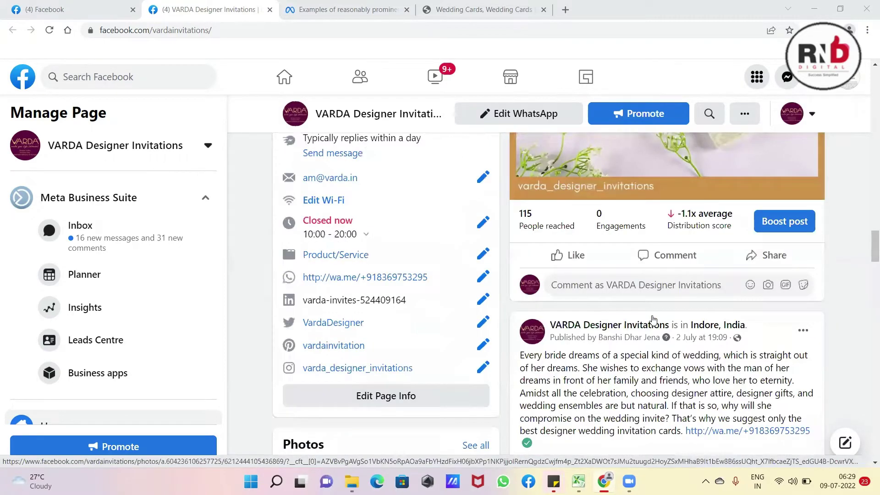
{"action": "scroll", "coordinate": [651, 316], "scroll_direction": "down", "scroll_amount": 6}
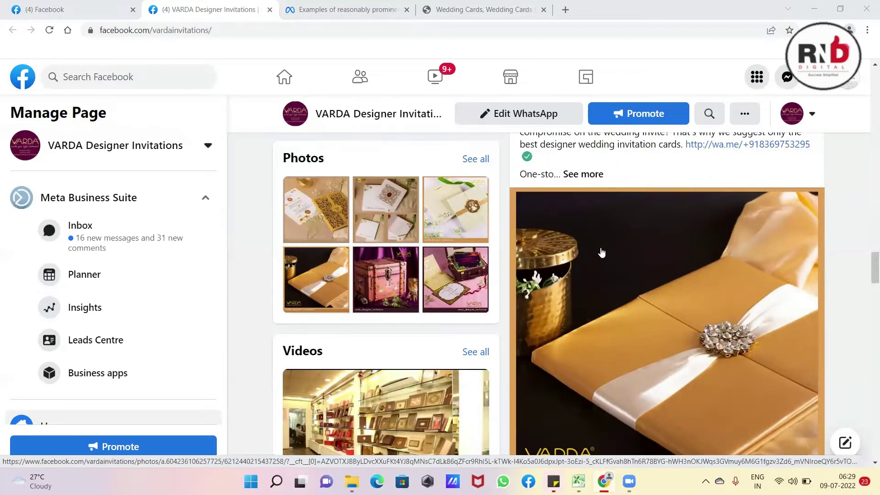
Open Meta Business Suite for the VARDA Designer Invitations page in a separate browser tab and switch to it.
{"action": "right_click", "coordinate": [61, 201]}
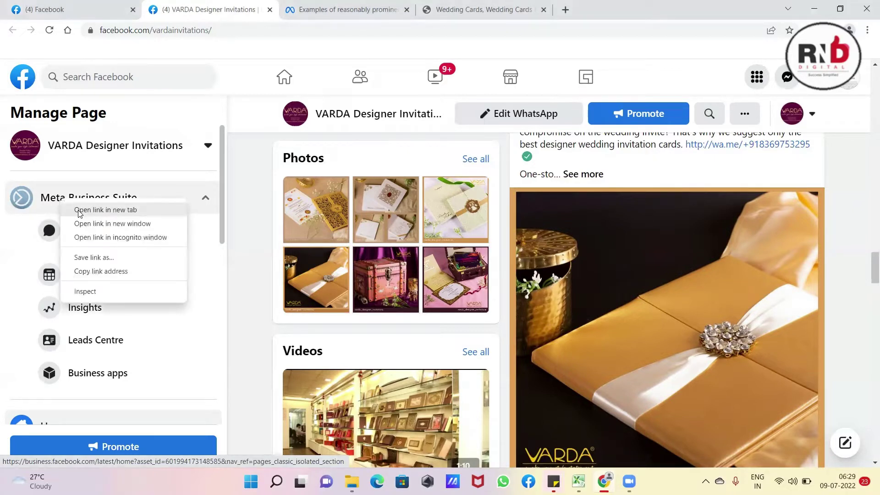
{"action": "left_click", "coordinate": [79, 212]}
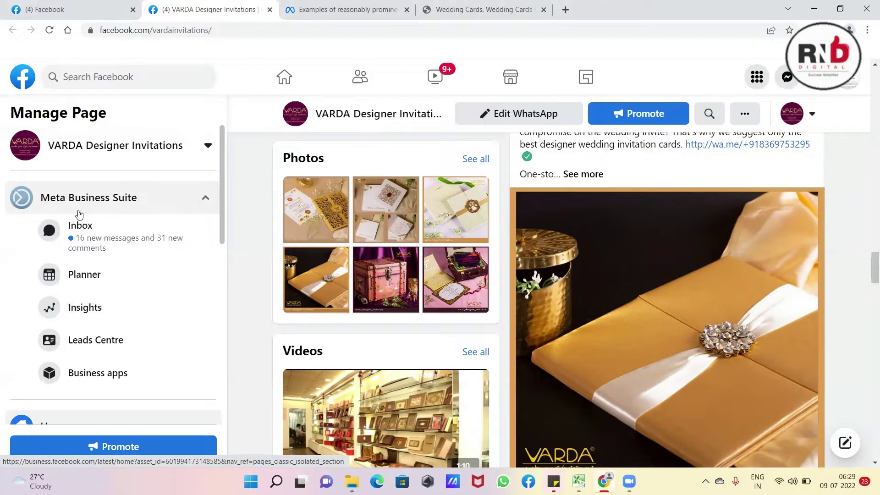
{"action": "left_click", "coordinate": [317, 12]}
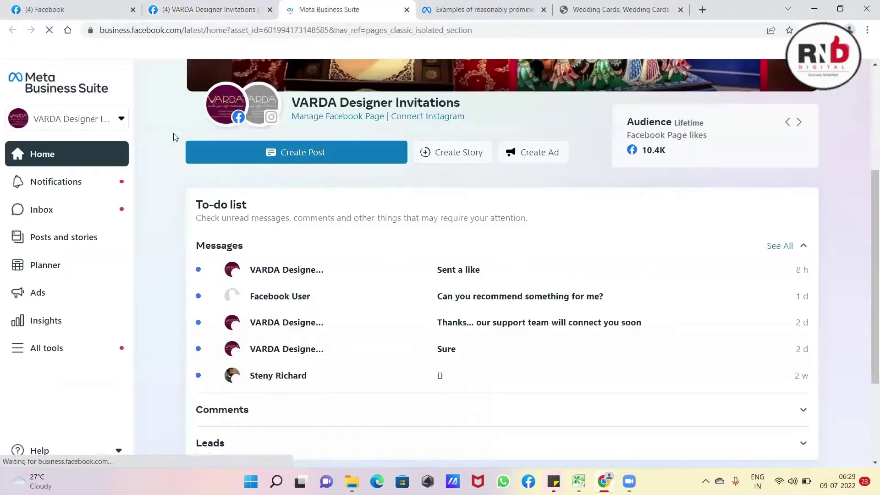
Open the Instant Forms tool from the complete list of Meta Business Suite tools.
{"action": "left_click", "coordinate": [46, 351]}
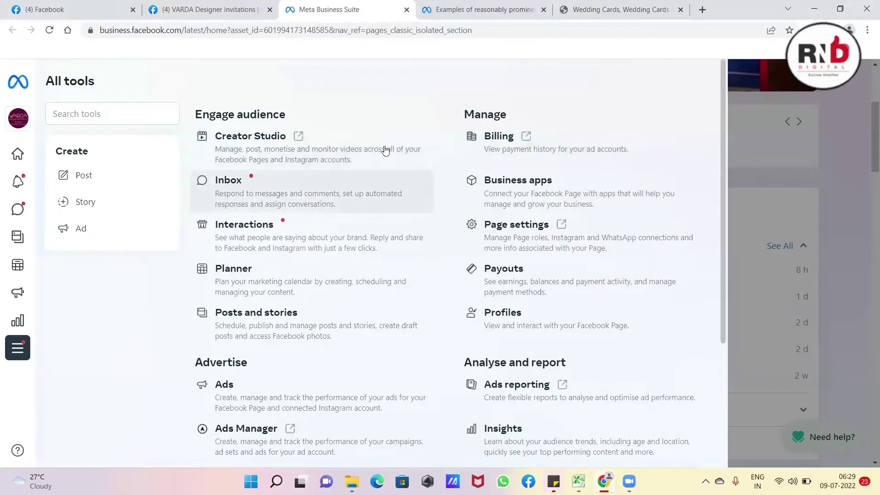
{"action": "scroll", "coordinate": [396, 280], "scroll_direction": "down", "scroll_amount": 3}
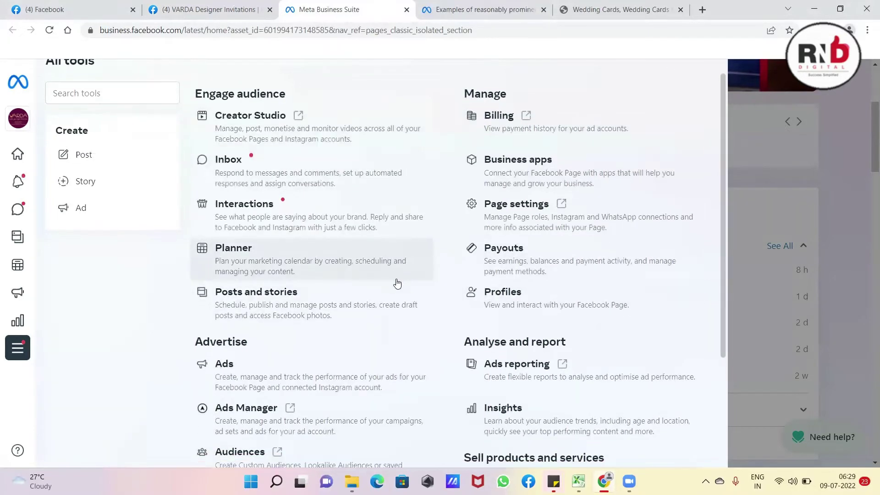
{"action": "scroll", "coordinate": [275, 358], "scroll_direction": "down", "scroll_amount": 1}
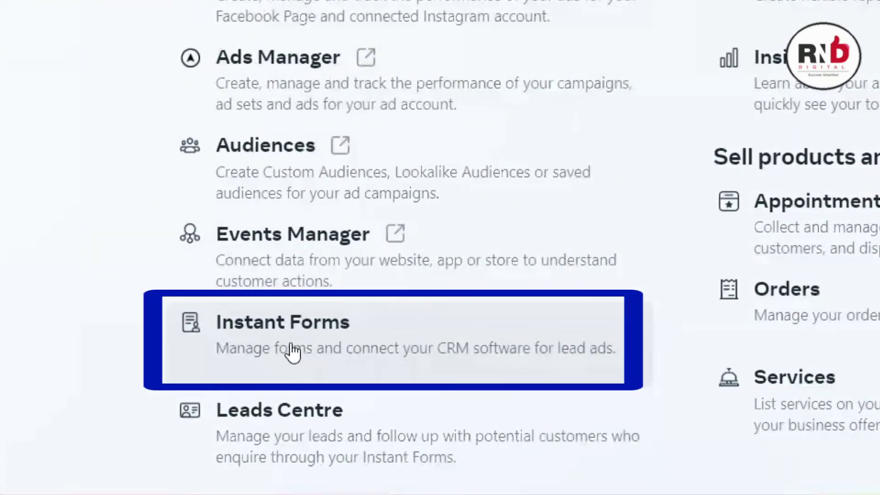
{"action": "left_click", "coordinate": [290, 346]}
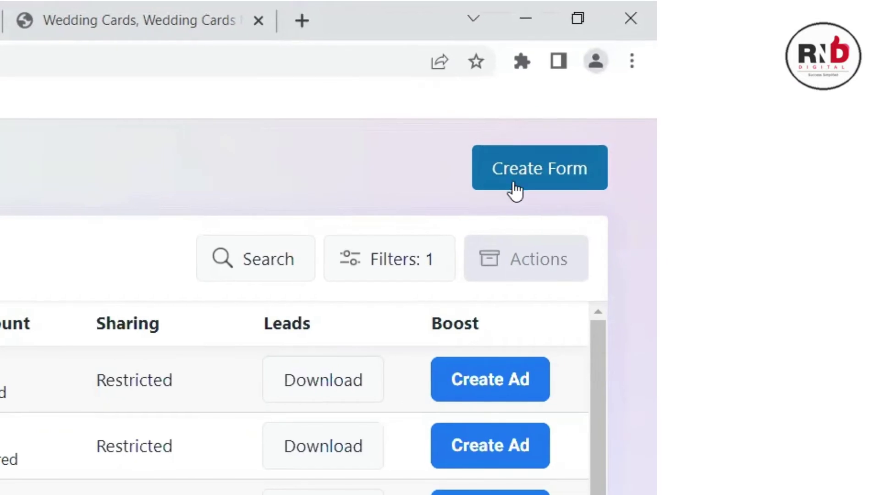
Create a lead form, choosing New form rather than duplicating an existing one, and continue to its content.
{"action": "left_click", "coordinate": [517, 177]}
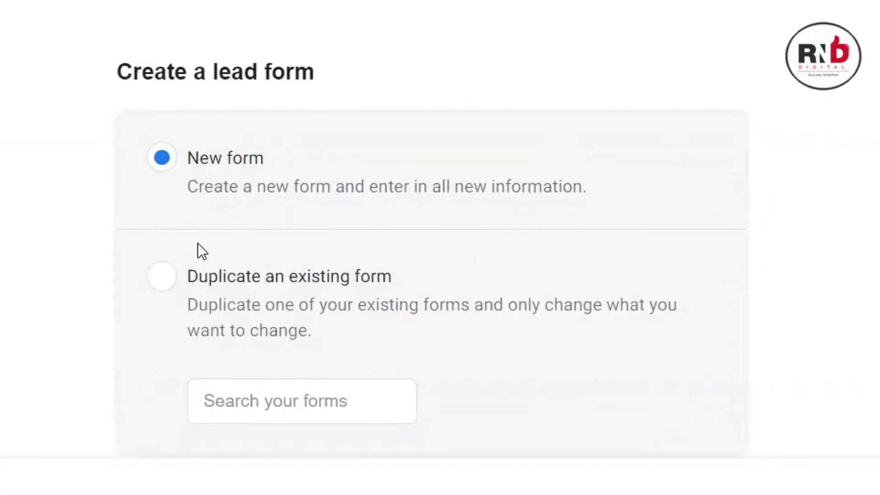
{"action": "scroll", "coordinate": [197, 243], "scroll_direction": "down", "scroll_amount": 3}
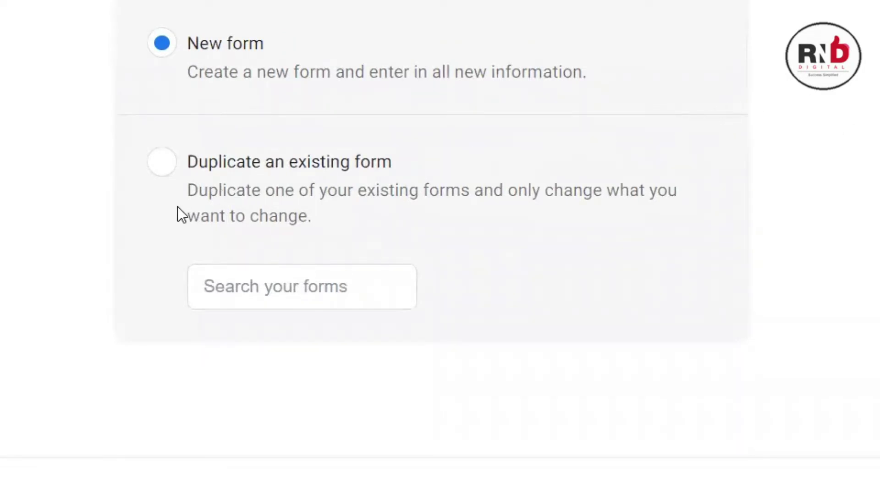
{"action": "left_click", "coordinate": [166, 182]}
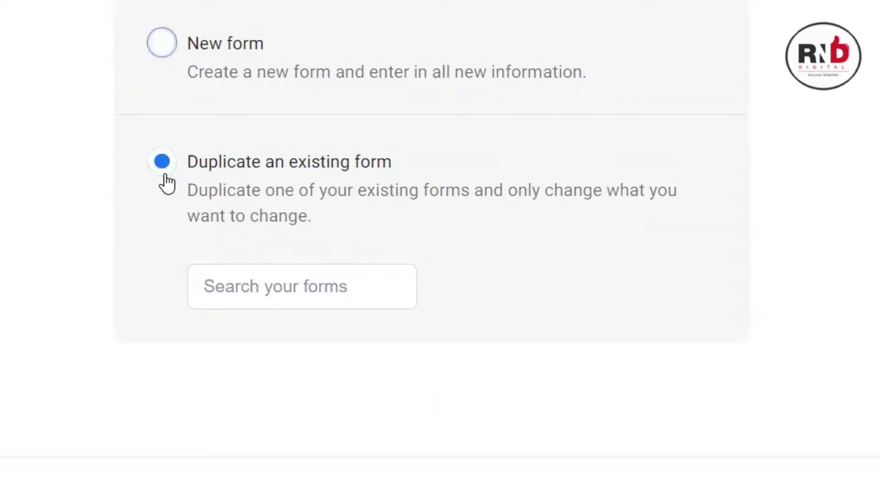
{"action": "left_click", "coordinate": [163, 45]}
{"action": "scroll", "coordinate": [870, 117], "scroll_direction": "down", "scroll_amount": 2}
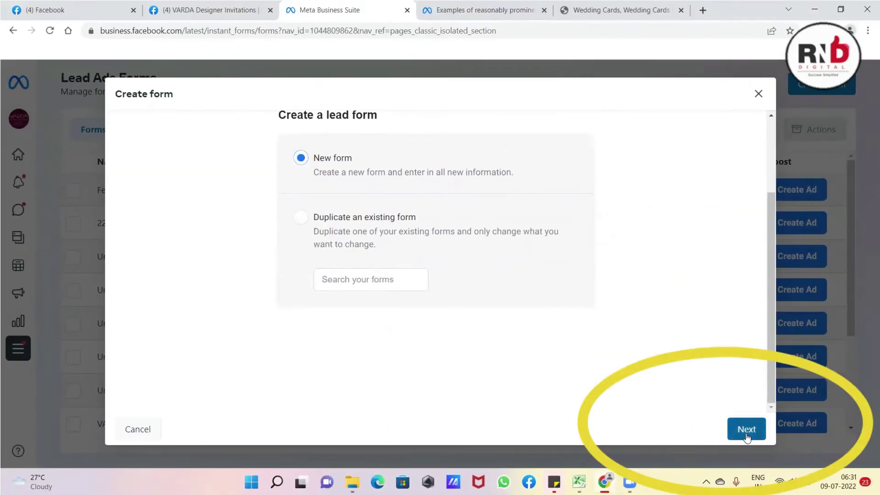
{"action": "left_click", "coordinate": [788, 443]}
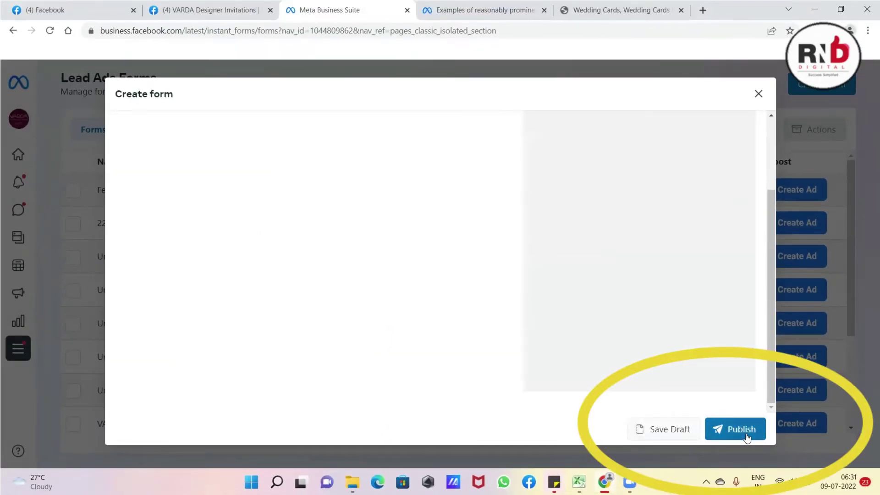
Replace the default form name with "Lead Gen | Demo| 9th July".
{"action": "scroll", "coordinate": [485, 320], "scroll_direction": "up", "scroll_amount": 2}
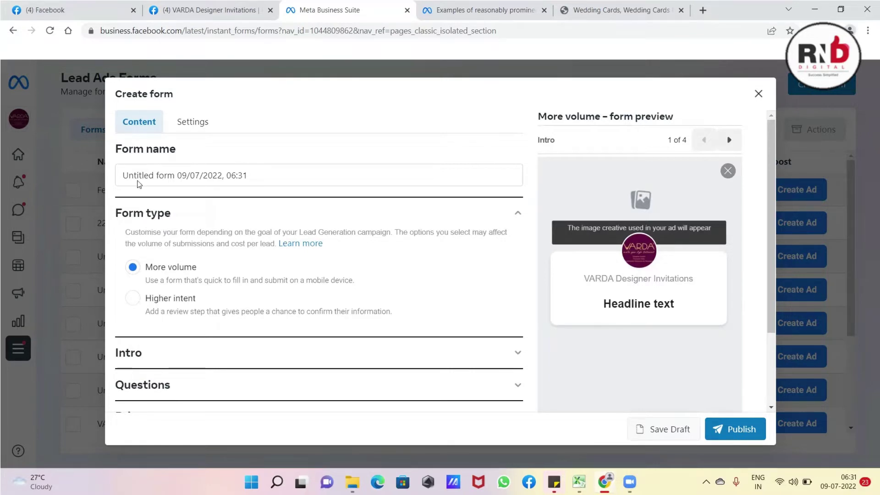
{"action": "left_click", "coordinate": [254, 174]}
{"action": "left_click_drag", "start_coordinate": [254, 174], "coordinate": [117, 181]}
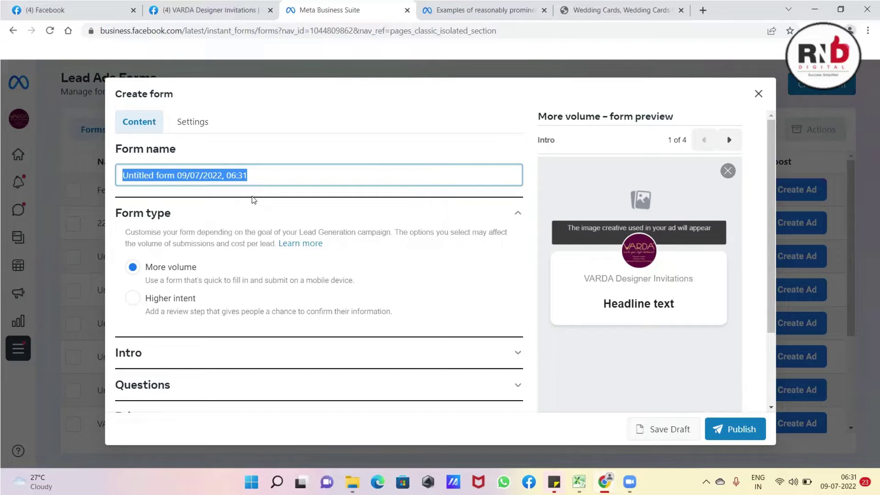
{"action": "type", "text": "L"}
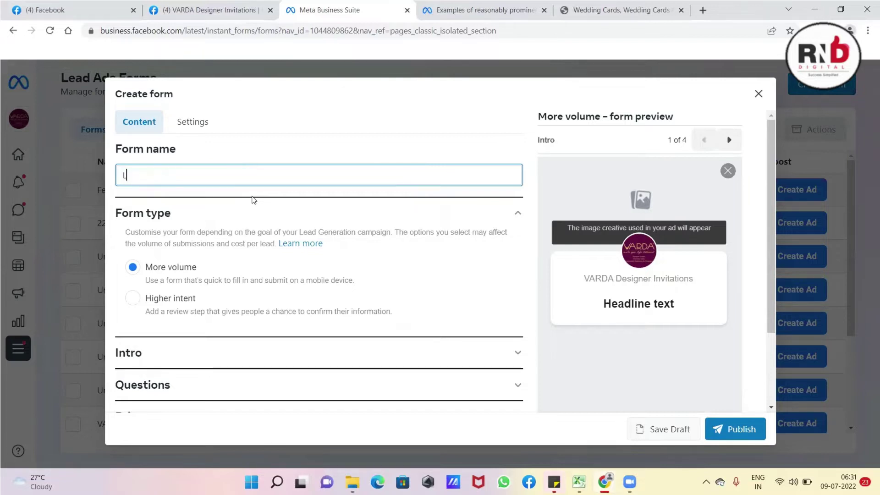
{"action": "type", "text": "ead Gen | Demo"}
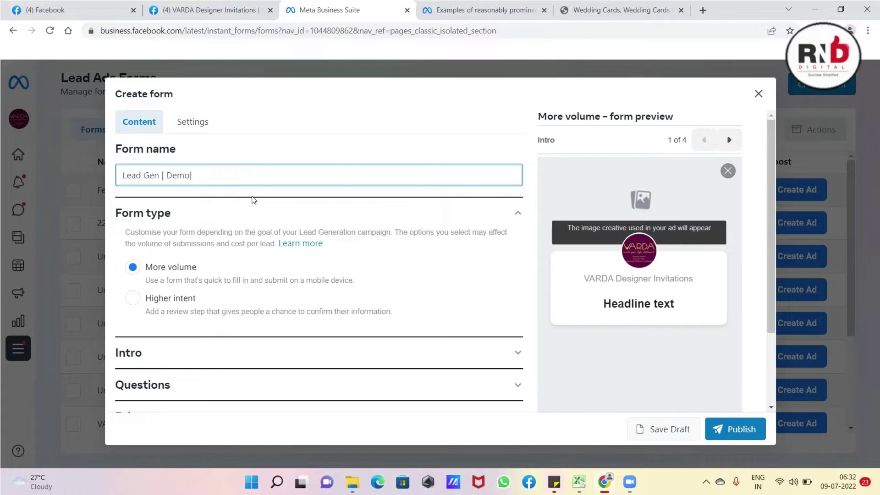
{"action": "type", "text": "| 9th July"}
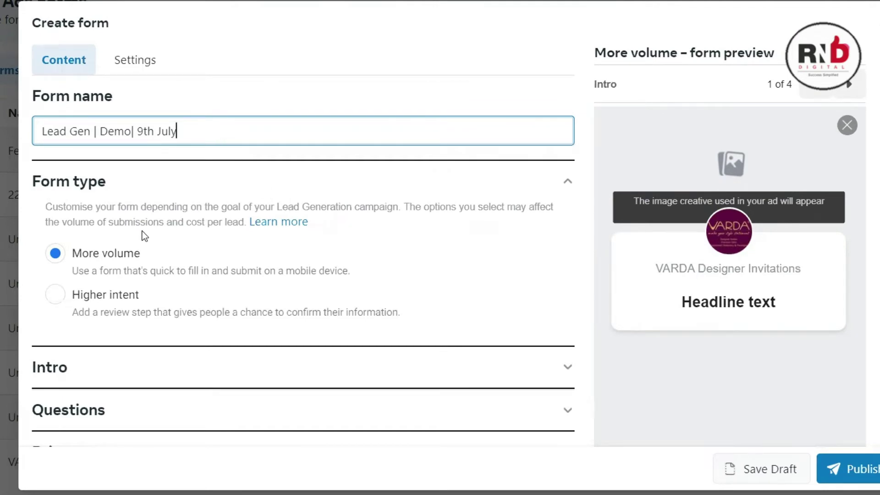
Set the form type to Higher intent so that the lead form includes a review step.
{"action": "scroll", "coordinate": [137, 228], "scroll_direction": "down", "scroll_amount": 2}
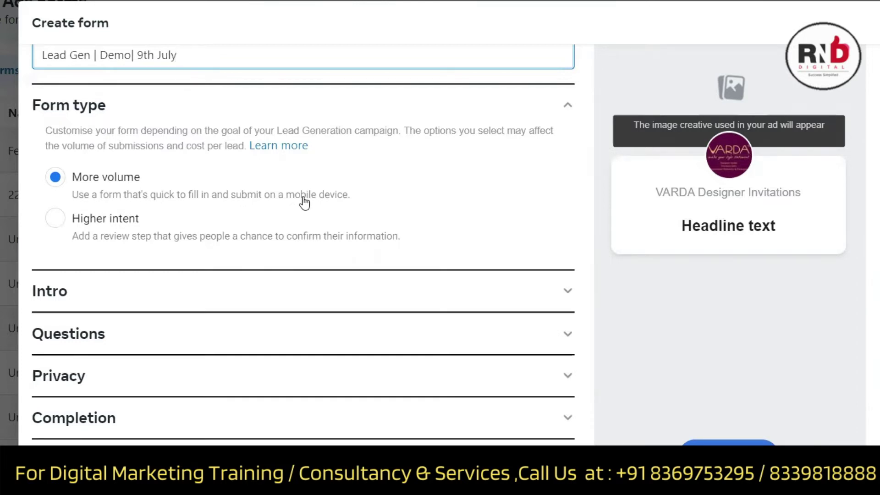
{"action": "left_click", "coordinate": [55, 218]}
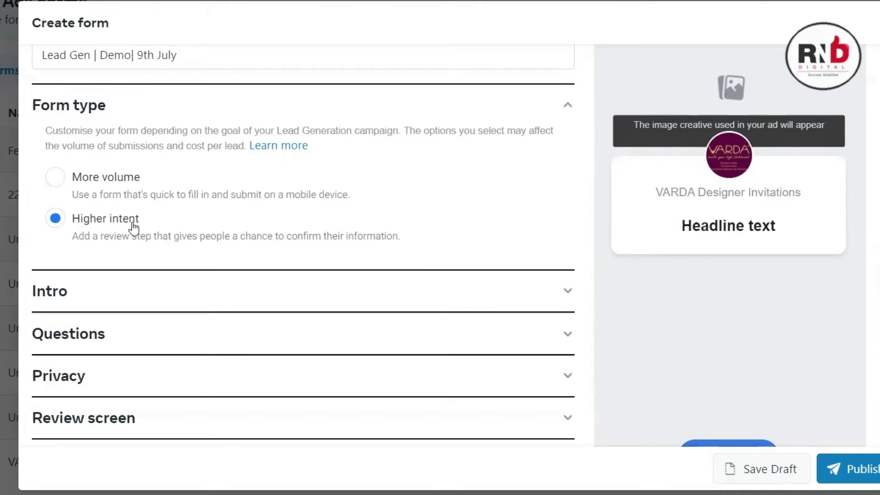
{"action": "scroll", "coordinate": [146, 228], "scroll_direction": "down", "scroll_amount": 1}
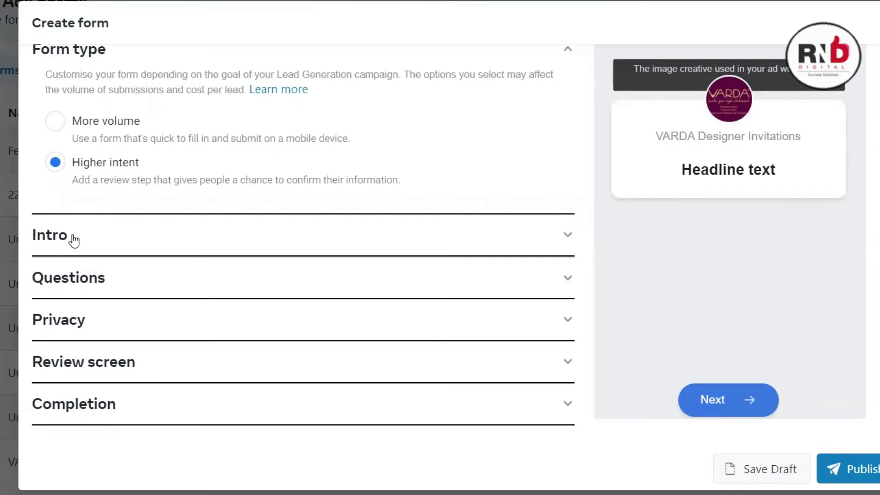
Expand the form's Intro section and set its background image to Use uploaded image.
{"action": "left_click", "coordinate": [540, 242]}
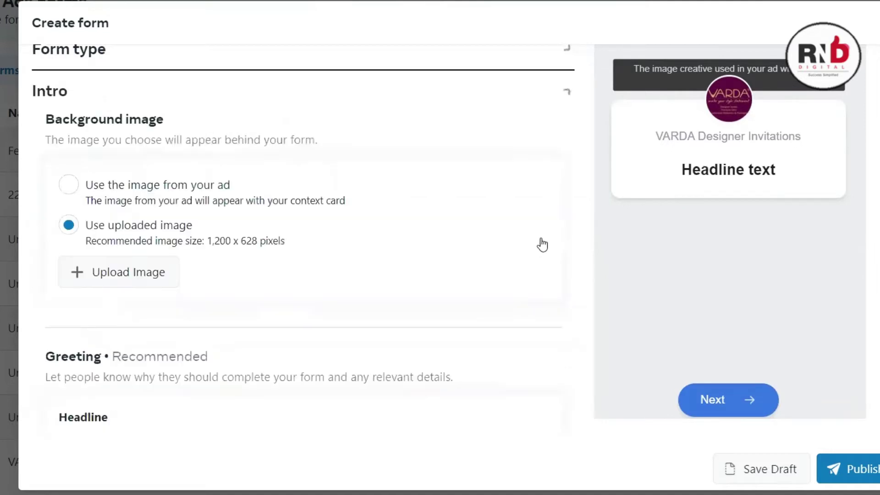
{"action": "scroll", "coordinate": [302, 192], "scroll_direction": "up", "scroll_amount": 3}
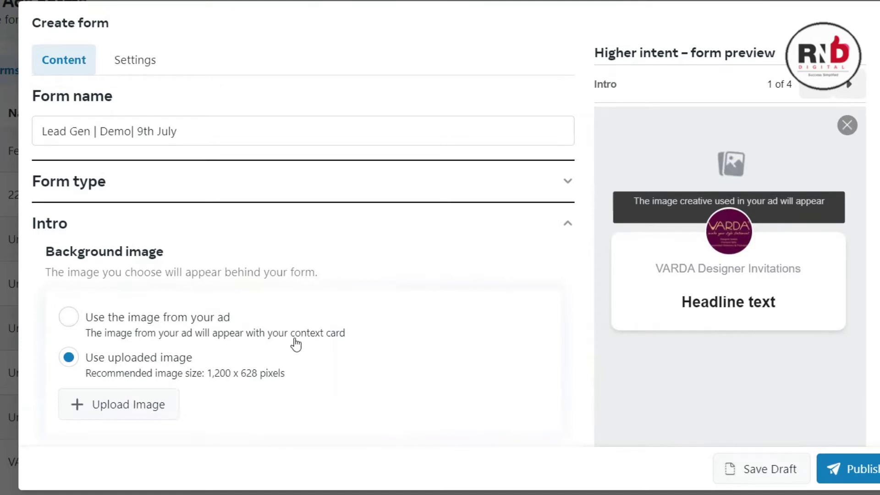
{"action": "left_click", "coordinate": [71, 321]}
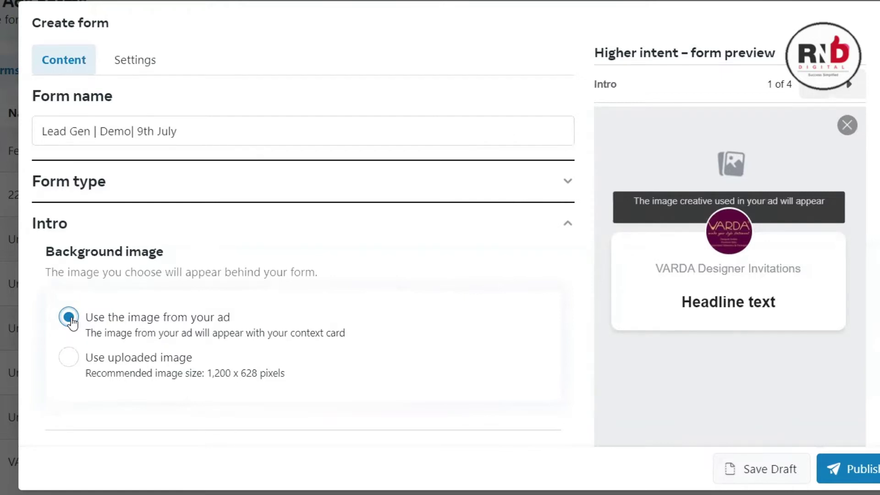
{"action": "scroll", "coordinate": [71, 321], "scroll_direction": "down", "scroll_amount": 2}
{"action": "left_click", "coordinate": [69, 283]}
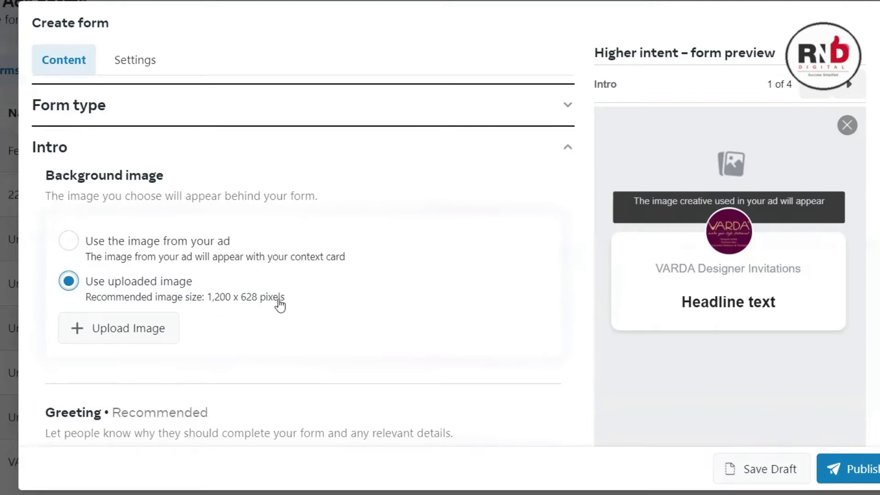
{"action": "left_click", "coordinate": [70, 241]}
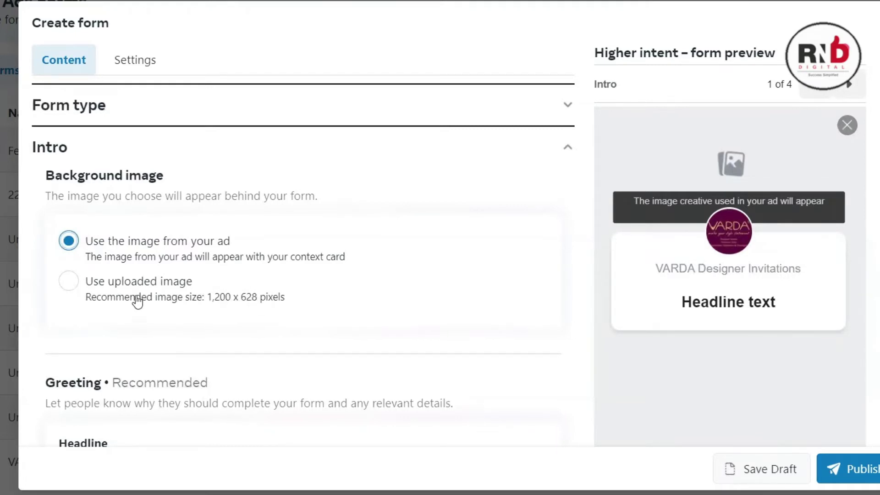
{"action": "left_click", "coordinate": [73, 284]}
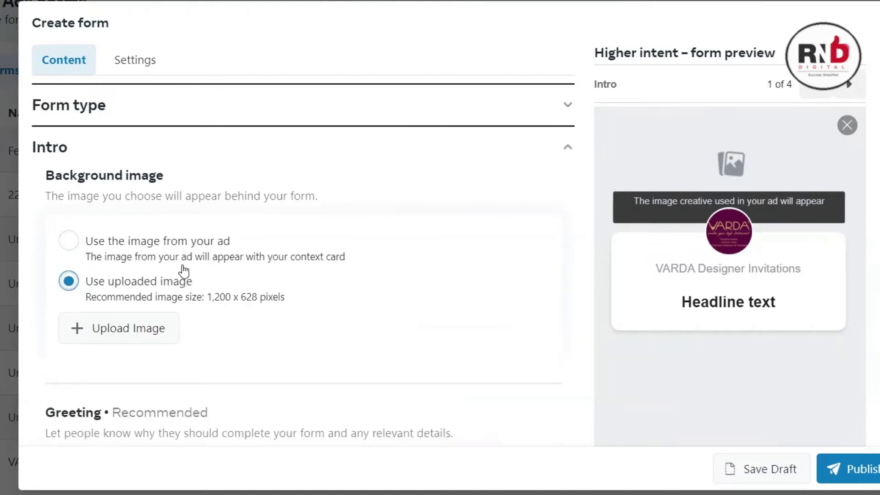
Start uploading a background image and browse to the Marketing Varda folder inside VARDA 2022.
{"action": "left_click", "coordinate": [108, 329]}
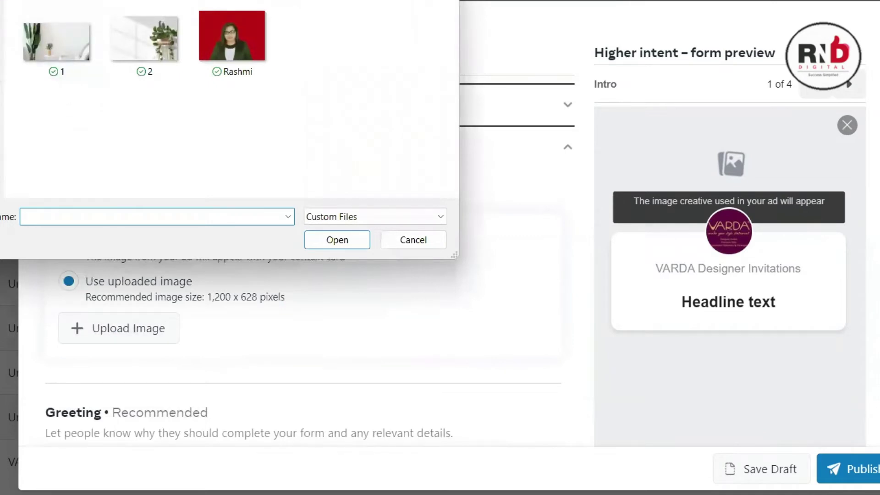
{"action": "key", "text": "alt+Up"}
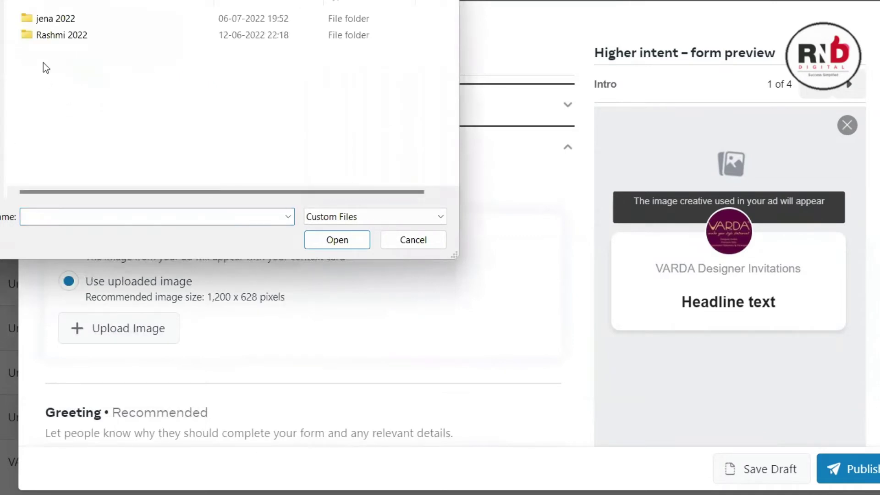
{"action": "double_click", "coordinate": [59, 21]}
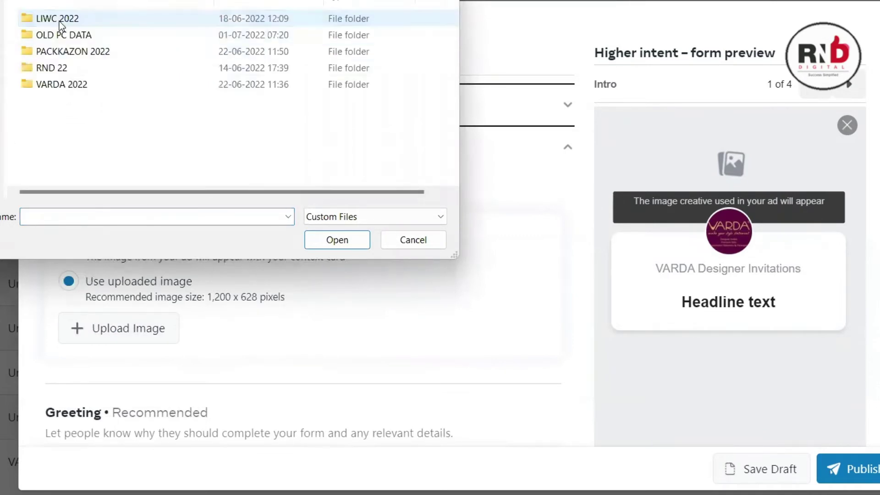
{"action": "double_click", "coordinate": [65, 84]}
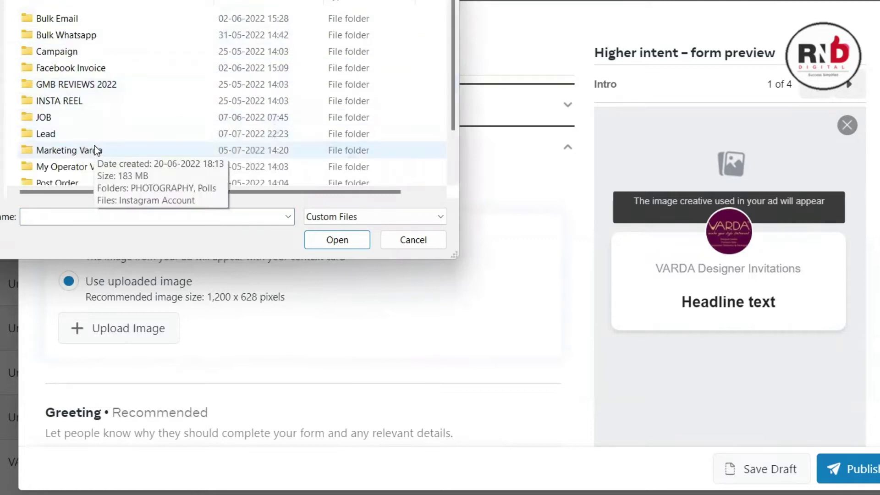
{"action": "scroll", "coordinate": [95, 150], "scroll_direction": "down", "scroll_amount": 2}
{"action": "scroll", "coordinate": [87, 160], "scroll_direction": "down", "scroll_amount": 1}
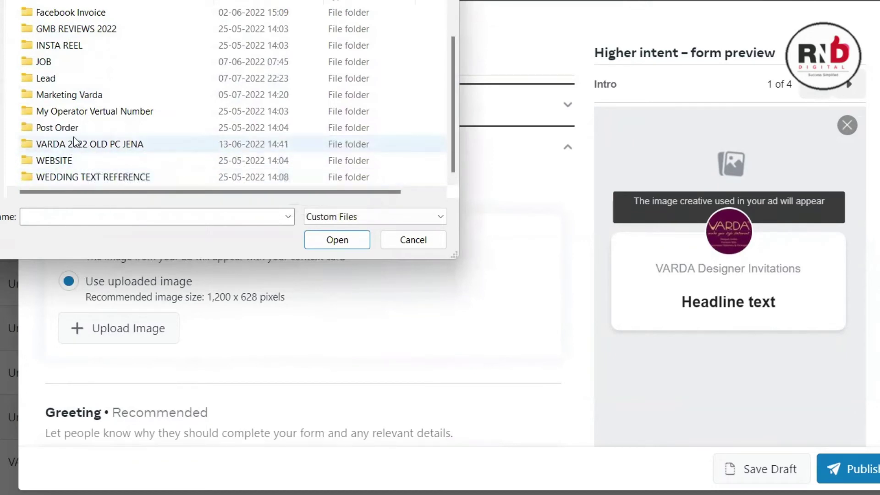
{"action": "left_click", "coordinate": [88, 91]}
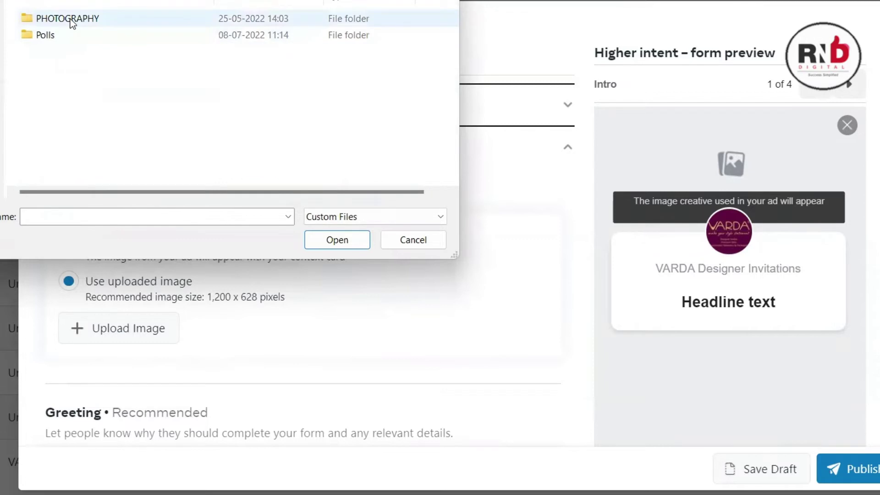
Find image 11 in the UPLOADED folder under VARDA MAY 2022 and upload it as the intro background image.
{"action": "double_click", "coordinate": [70, 18]}
{"action": "left_click", "coordinate": [70, 18]}
{"action": "double_click", "coordinate": [70, 18]}
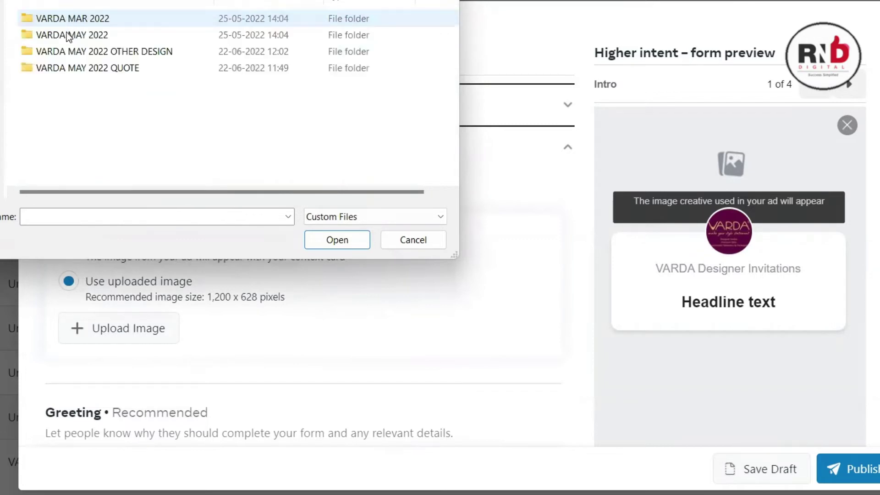
{"action": "double_click", "coordinate": [73, 51]}
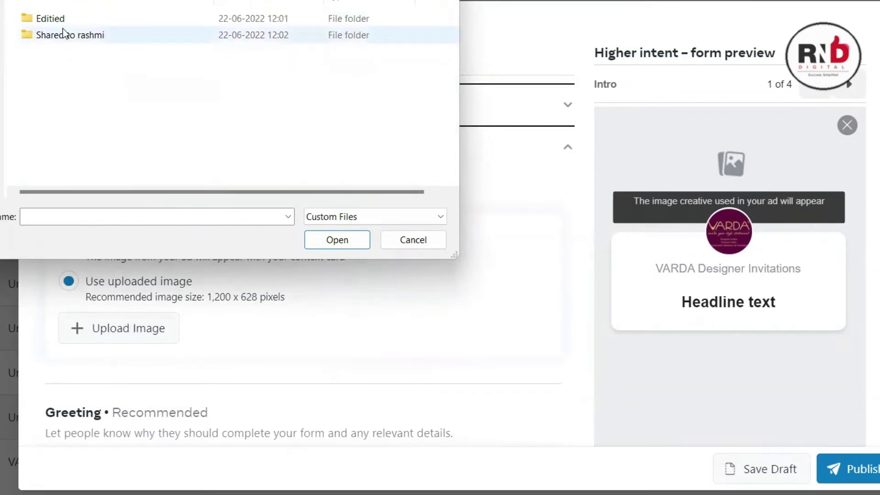
{"action": "key", "text": "alt+Left"}
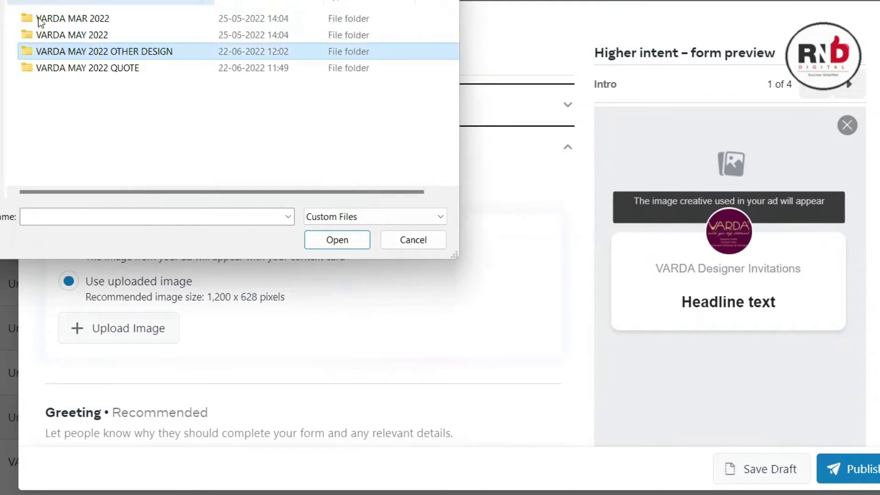
{"action": "double_click", "coordinate": [56, 35]}
{"action": "double_click", "coordinate": [56, 21]}
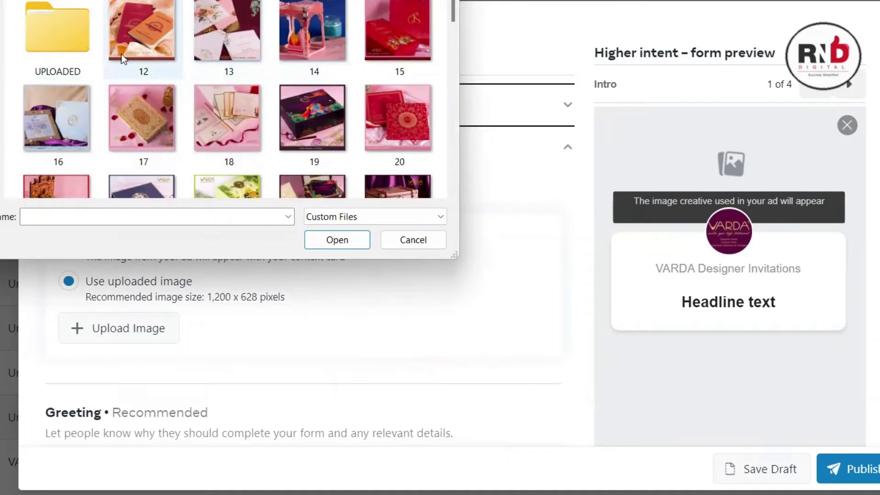
{"action": "double_click", "coordinate": [84, 37]}
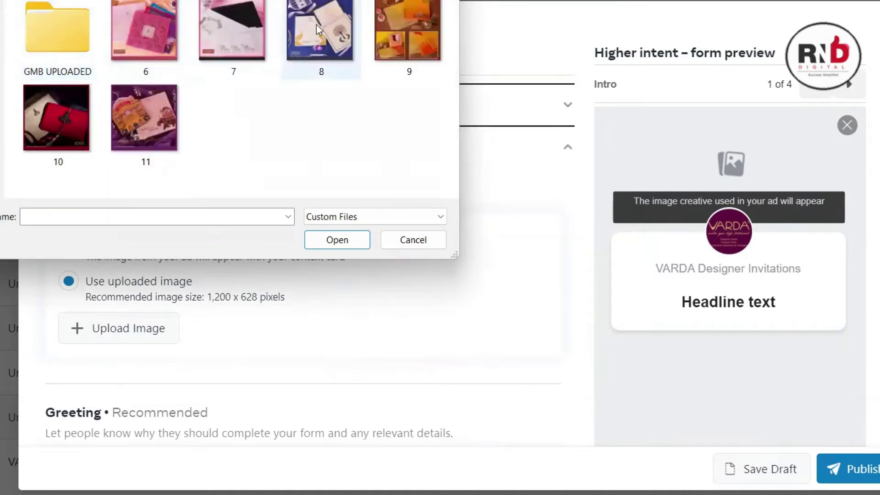
{"action": "left_click", "coordinate": [141, 102]}
{"action": "left_click", "coordinate": [336, 241]}
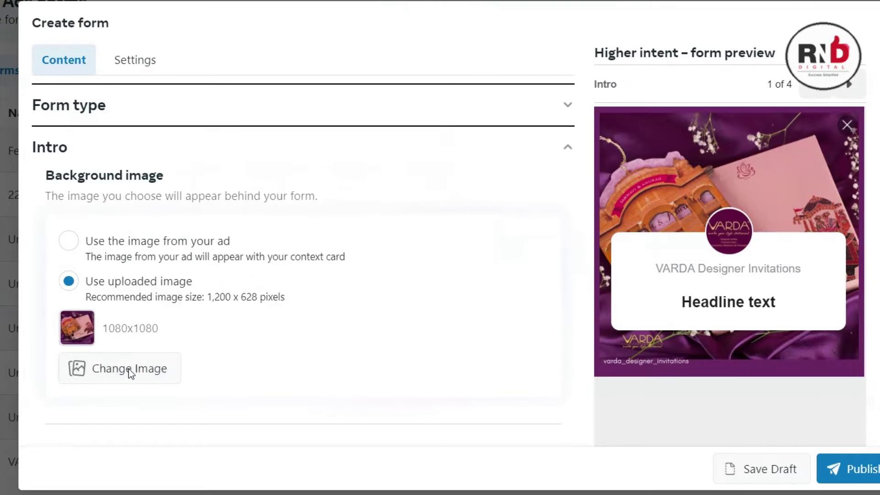
Switch to the Sticky Notes note with the form texts and copy the "Designer Wedding Card company.500+ Designs on Display . Varda Invitation" text.
{"action": "scroll", "coordinate": [143, 368], "scroll_direction": "down", "scroll_amount": 2}
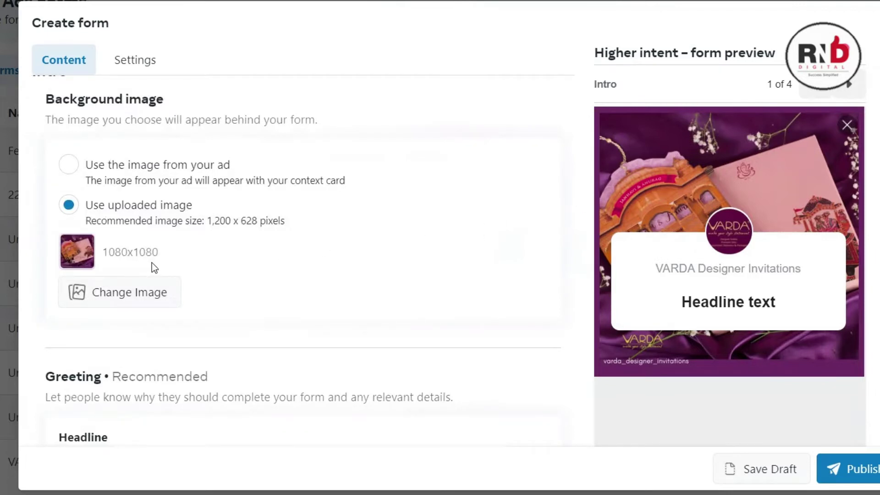
{"action": "scroll", "coordinate": [156, 270], "scroll_direction": "down", "scroll_amount": 5}
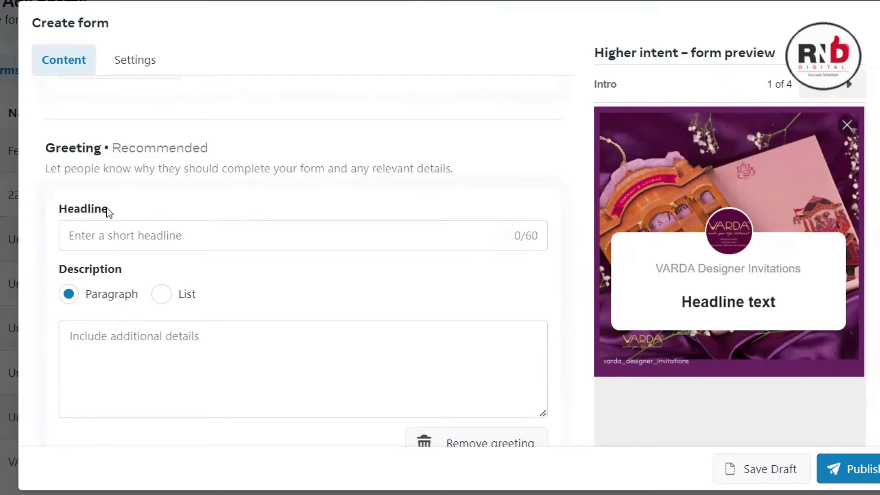
{"action": "left_click", "coordinate": [105, 229]}
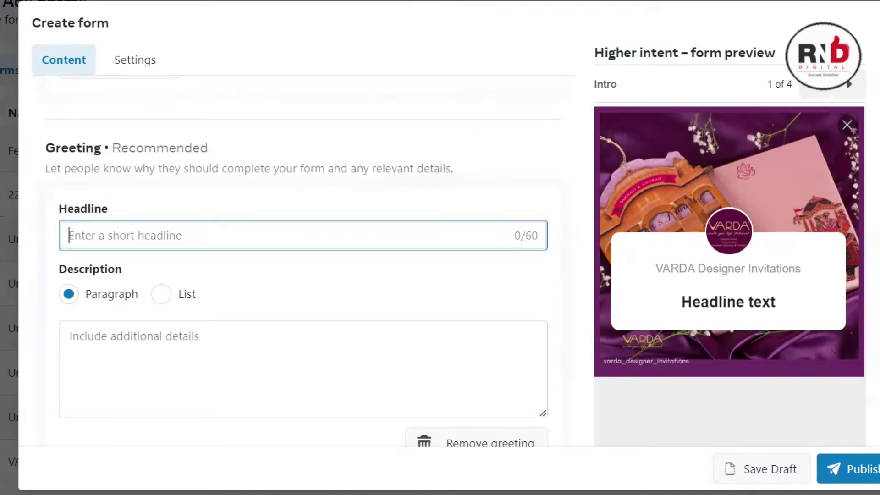
{"action": "mouse_move", "coordinate": [615, 493]}
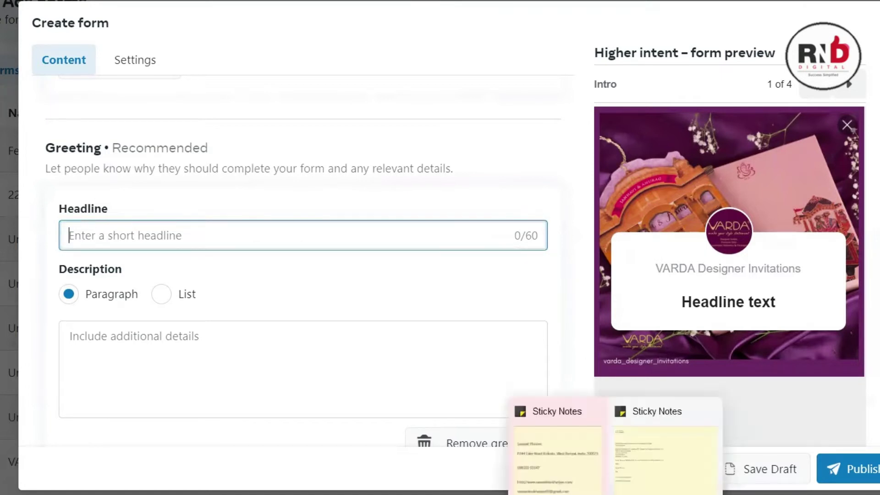
{"action": "left_click", "coordinate": [665, 448]}
{"action": "left_click_drag", "start_coordinate": [646, 184], "coordinate": [566, 170]}
{"action": "key", "text": "ctrl+c"}
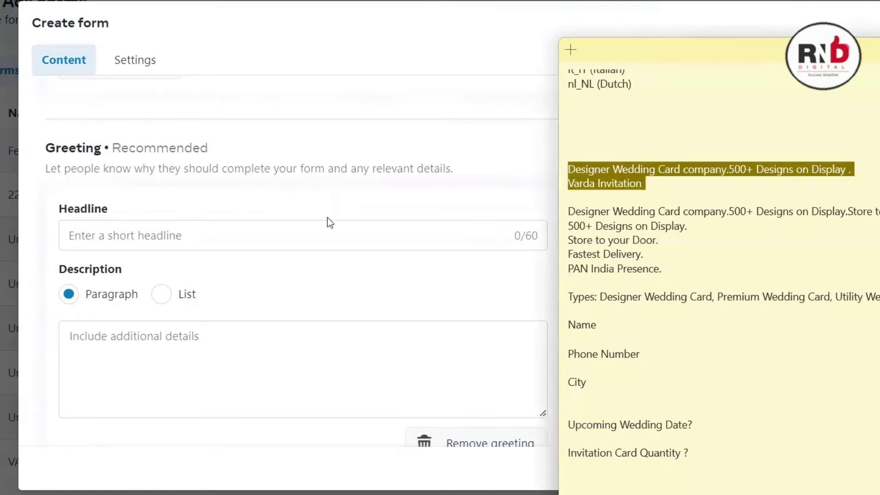
Paste the copied text as the greeting headline and trim it to "Designer Wedding Card company.500+ Designs on Display .".
{"action": "left_click", "coordinate": [300, 236]}
{"action": "key", "text": "ctrl+v"}
{"action": "key", "text": "BackSpace"}
{"action": "key", "text": "BackSpace"}
{"action": "key", "text": "BackSpace"}
{"action": "key", "text": "BackSpace"}
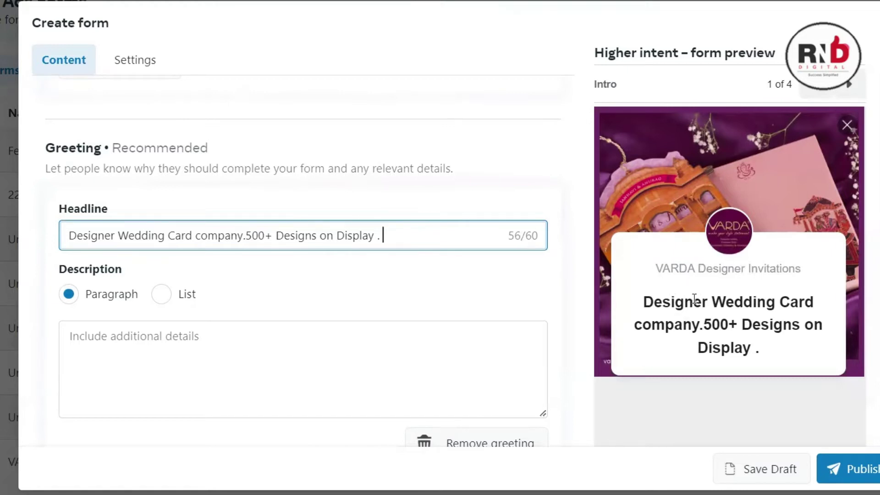
Try the List format for the greeting description and return it to Paragraph.
{"action": "scroll", "coordinate": [660, 302], "scroll_direction": "down", "scroll_amount": 2}
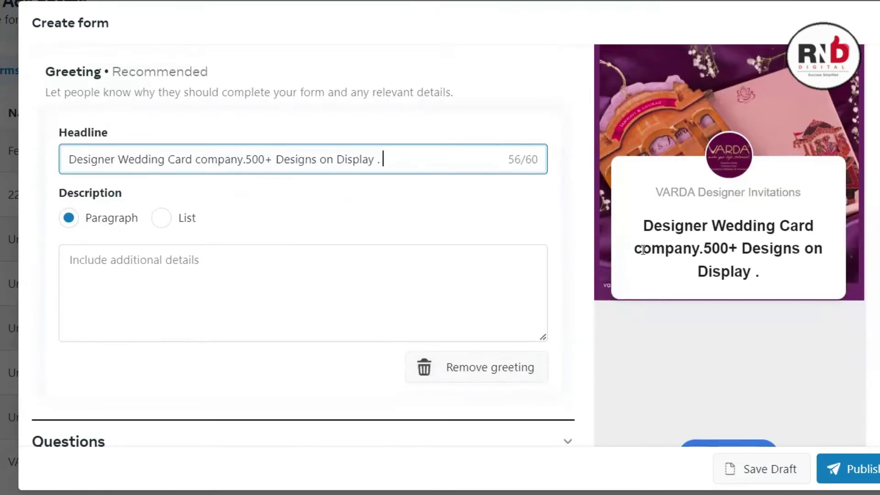
{"action": "left_click_drag", "start_coordinate": [641, 225], "coordinate": [771, 273]}
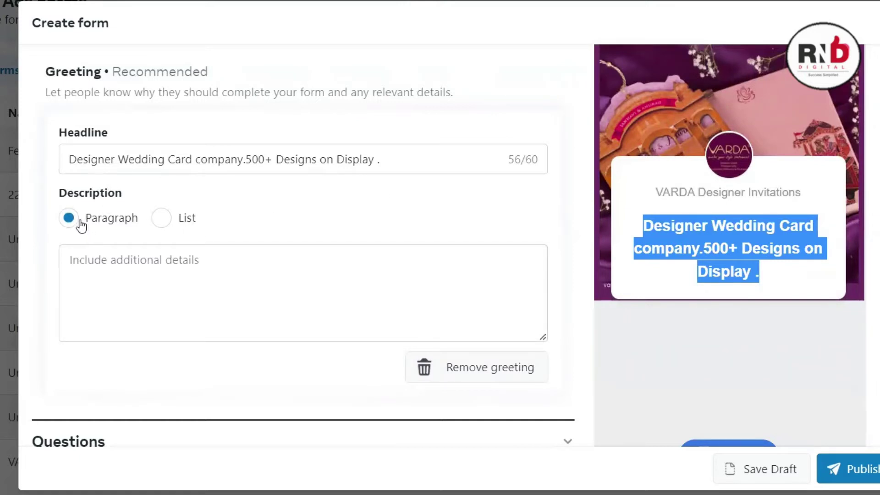
{"action": "left_click", "coordinate": [161, 218]}
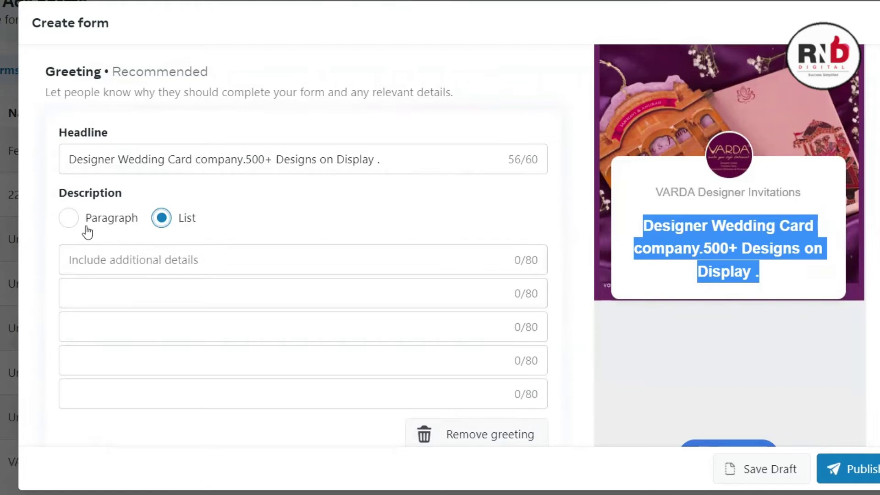
{"action": "left_click", "coordinate": [70, 221]}
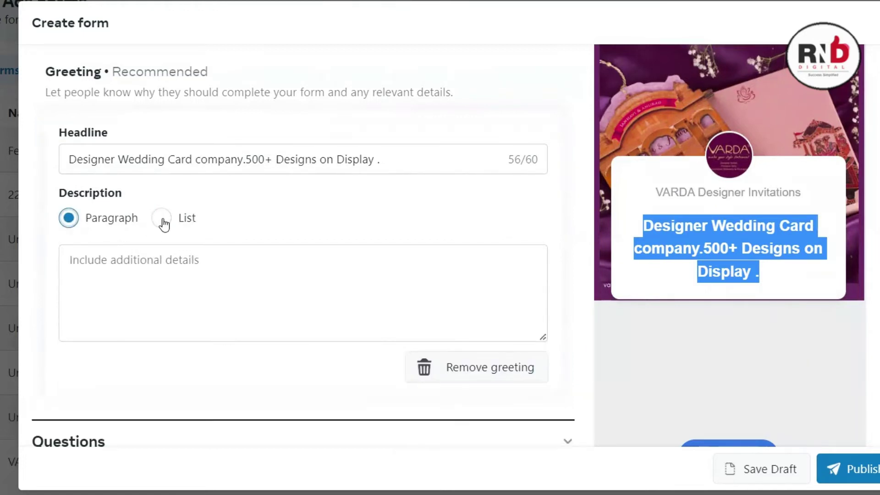
Copy the four lines from "500+ Designs on Display." to "PAN India Presence." from Sticky Notes into the greeting description.
{"action": "mouse_move", "coordinate": [615, 494]}
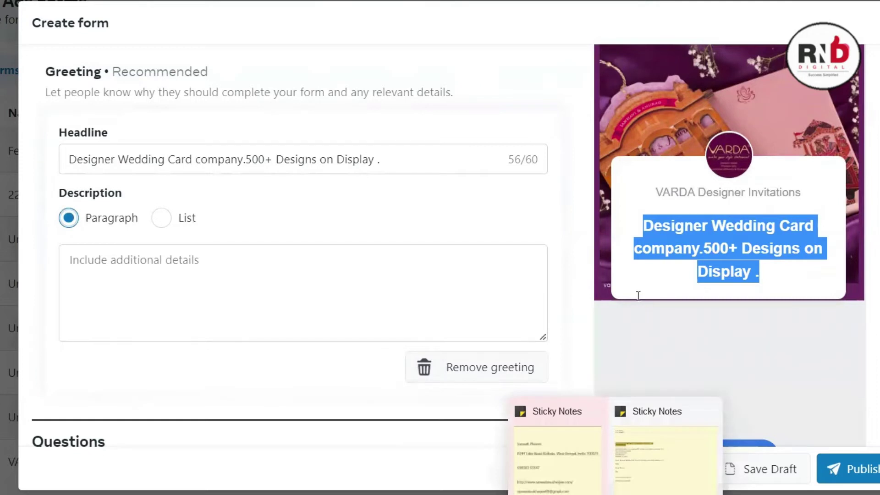
{"action": "key", "text": "alt+Tab"}
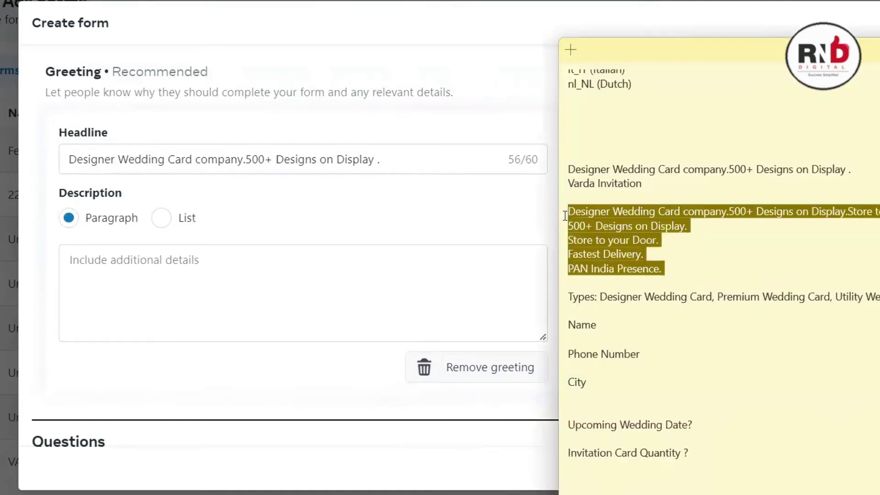
{"action": "left_click", "coordinate": [732, 250]}
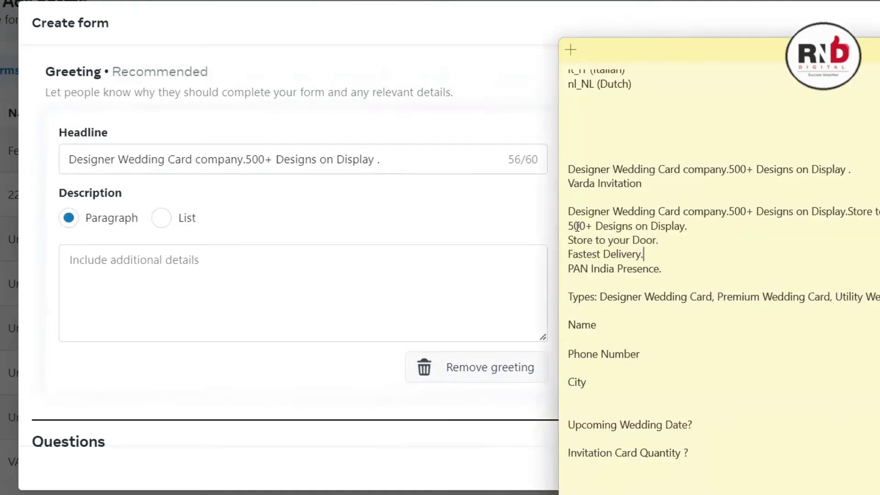
{"action": "left_click_drag", "start_coordinate": [568, 225], "coordinate": [665, 263]}
{"action": "key", "text": "ctrl+c"}
{"action": "left_click", "coordinate": [229, 262]}
{"action": "key", "text": "ctrl+v"}
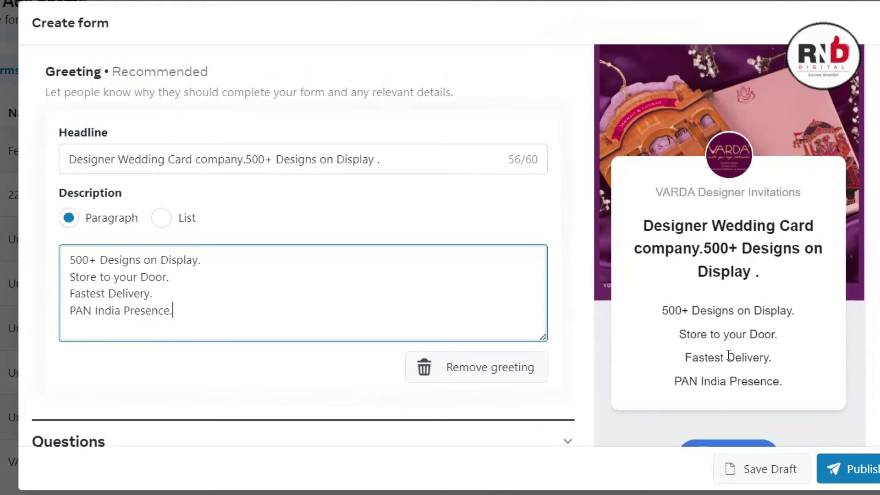
Delete the text "500+ Designs on Display." from the first line of the greeting description.
{"action": "scroll", "coordinate": [728, 355], "scroll_direction": "down", "scroll_amount": 1}
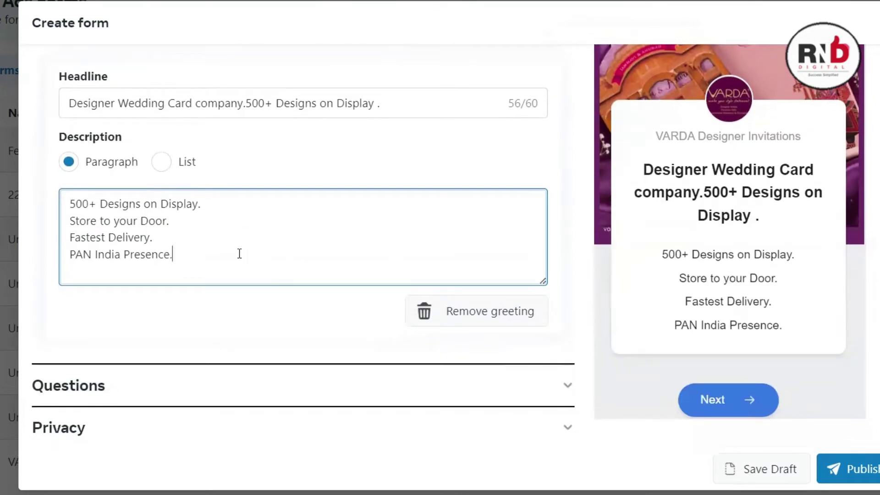
{"action": "left_click_drag", "start_coordinate": [216, 203], "coordinate": [71, 200]}
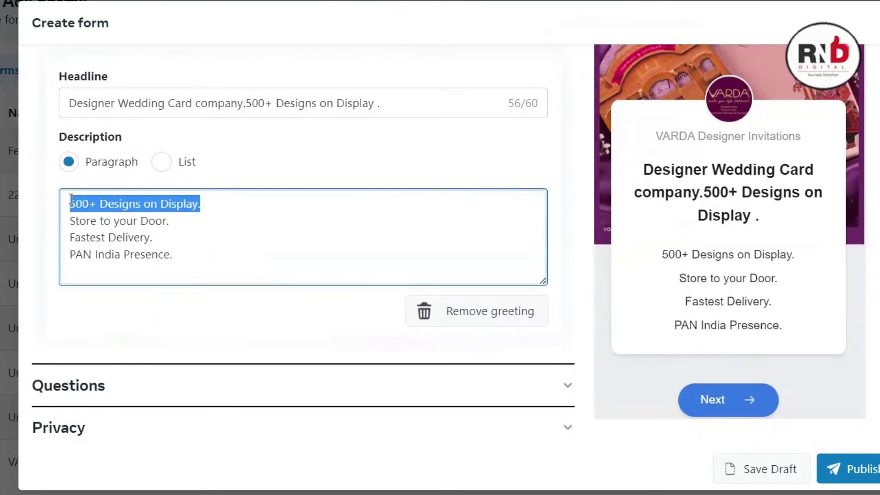
{"action": "key", "text": "BackSpace"}
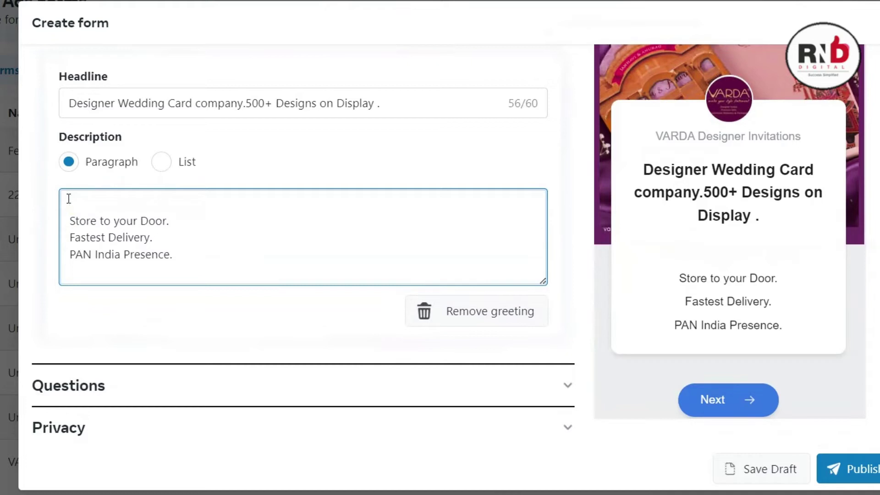
{"action": "left_click", "coordinate": [344, 176]}
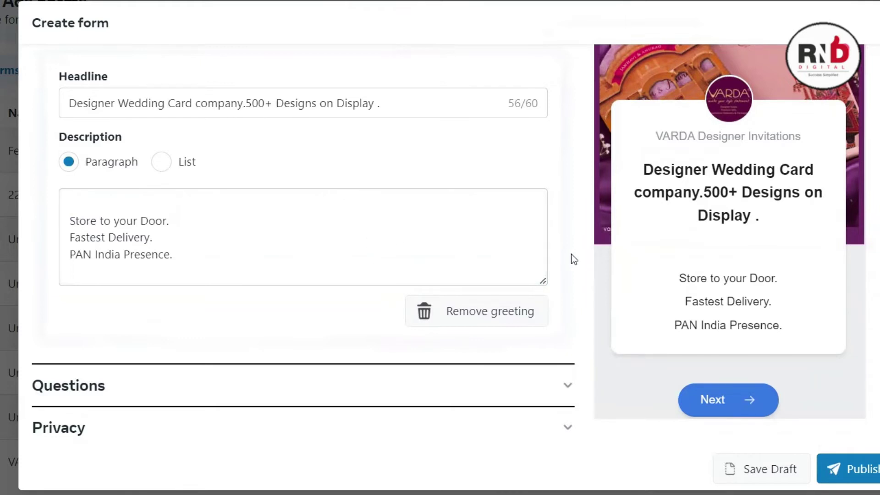
Expand the Questions section and add a Short Answer custom question to the form.
{"action": "scroll", "coordinate": [571, 254], "scroll_direction": "up", "scroll_amount": 3}
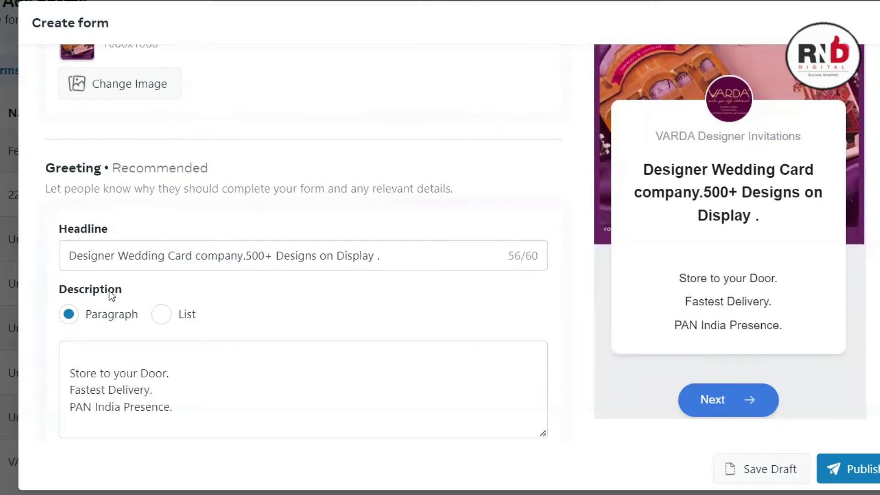
{"action": "scroll", "coordinate": [123, 285], "scroll_direction": "down", "scroll_amount": 5}
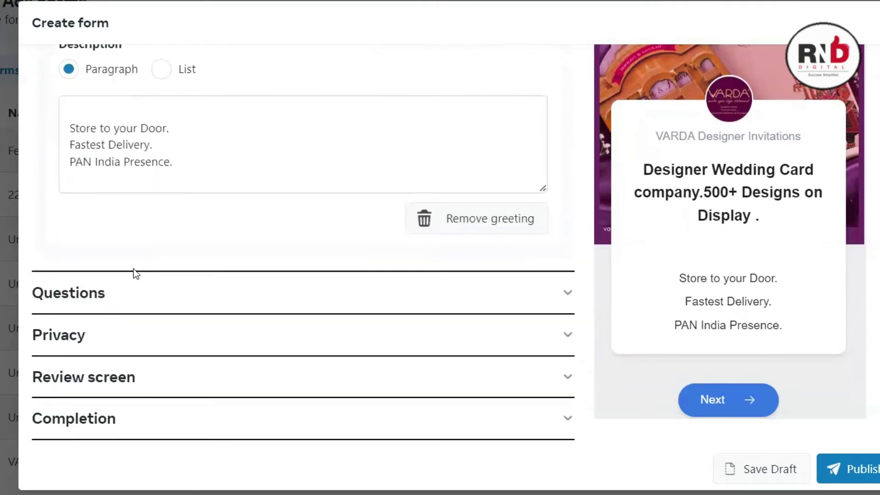
{"action": "left_click", "coordinate": [113, 295]}
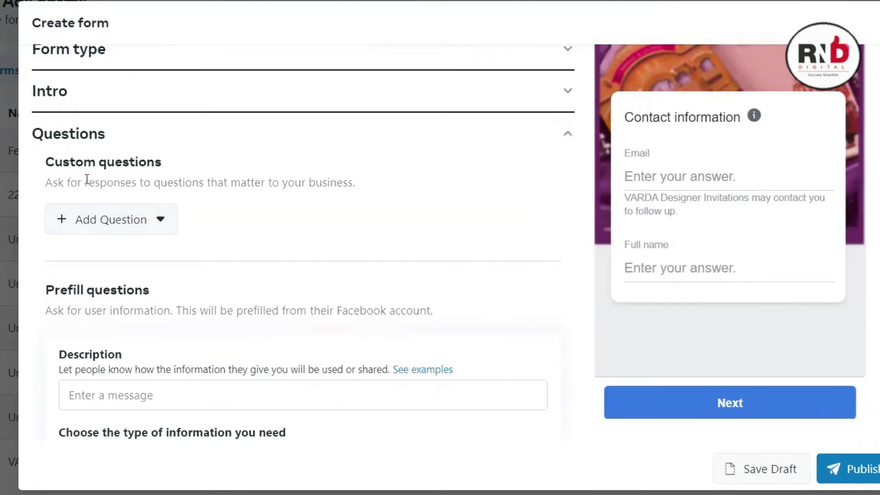
{"action": "left_click", "coordinate": [92, 221]}
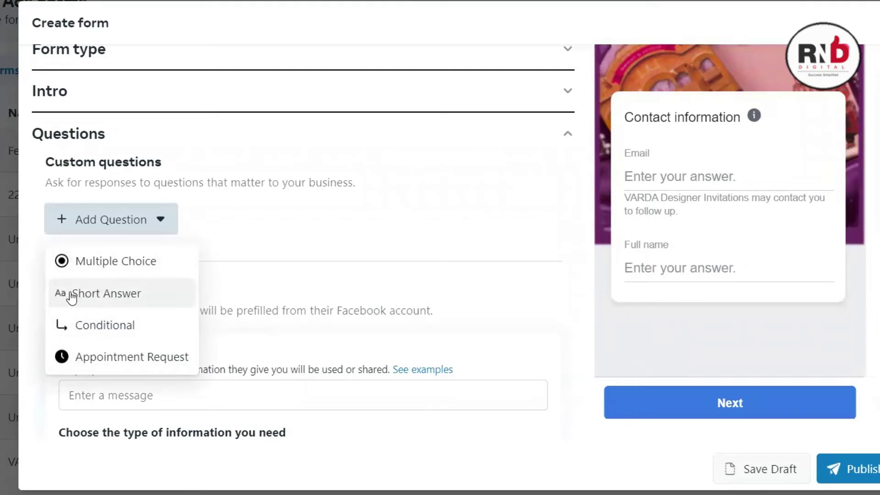
{"action": "left_click", "coordinate": [98, 295]}
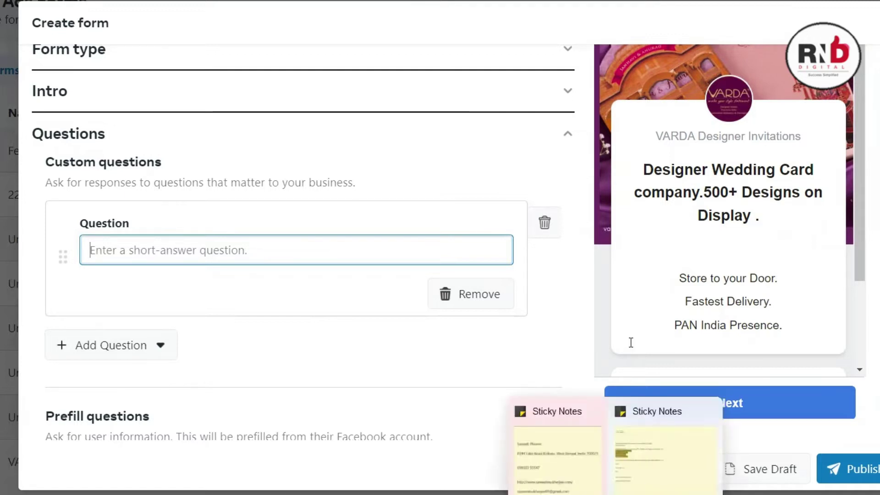
Copy "Upcoming Wedding Date?" from Sticky Notes into the first short-answer question and check it in the form preview.
{"action": "left_click", "coordinate": [664, 454]}
{"action": "left_click_drag", "start_coordinate": [693, 382], "coordinate": [567, 383]}
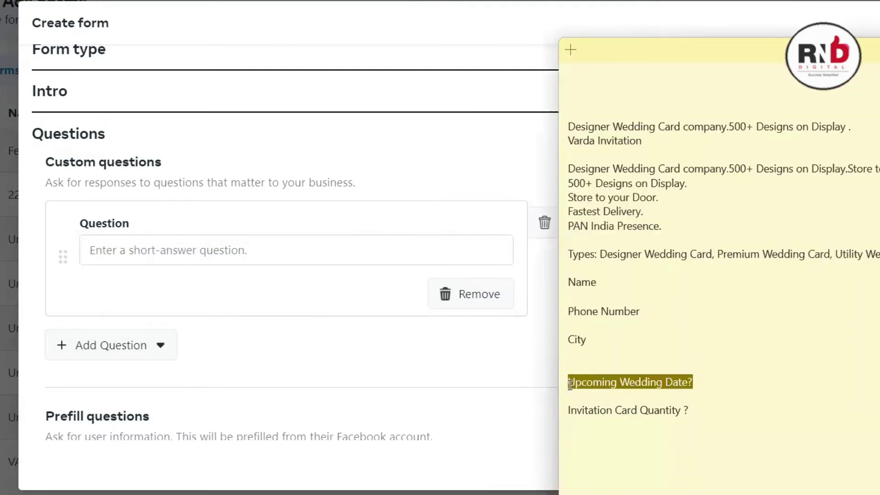
{"action": "key", "text": "ctrl+c"}
{"action": "left_click", "coordinate": [246, 240]}
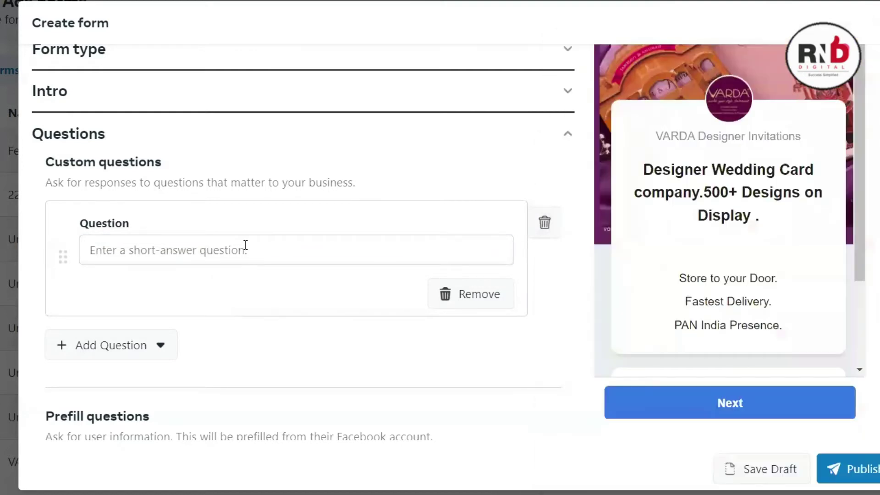
{"action": "key", "text": "ctrl+v"}
{"action": "left_click", "coordinate": [211, 271]}
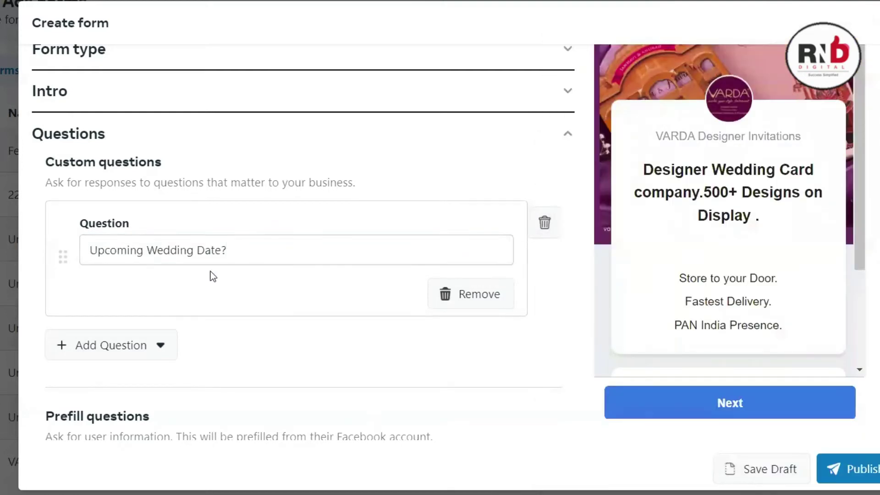
{"action": "scroll", "coordinate": [778, 243], "scroll_direction": "down", "scroll_amount": 3}
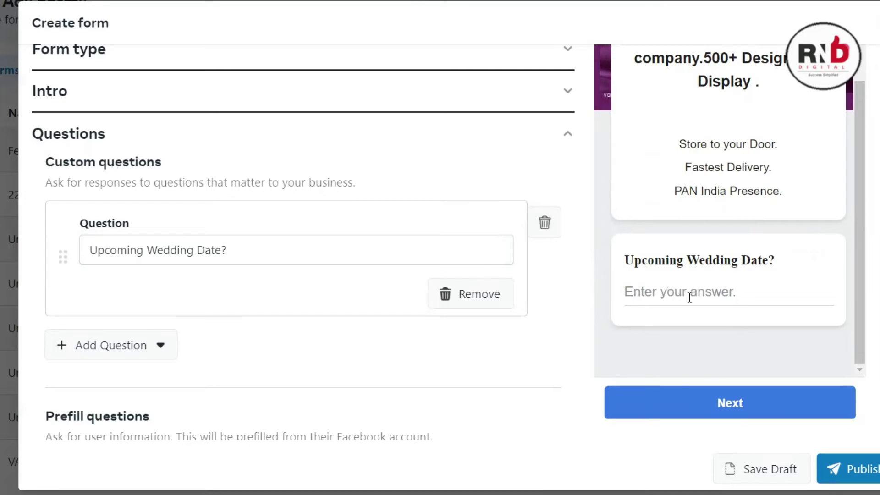
Add a second Short Answer question and fill it with "Invitation Card Quantity ?" copied from Sticky Notes.
{"action": "left_click", "coordinate": [103, 348]}
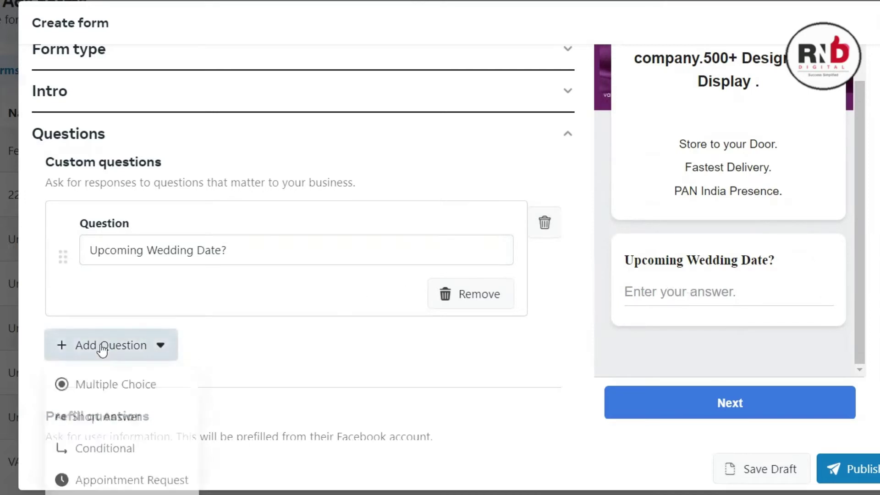
{"action": "left_click", "coordinate": [80, 419]}
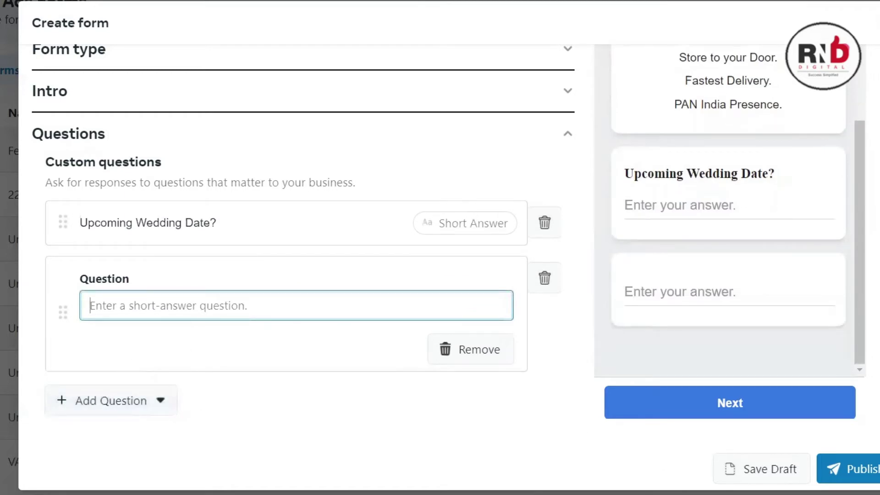
{"action": "key", "text": "alt+Tab"}
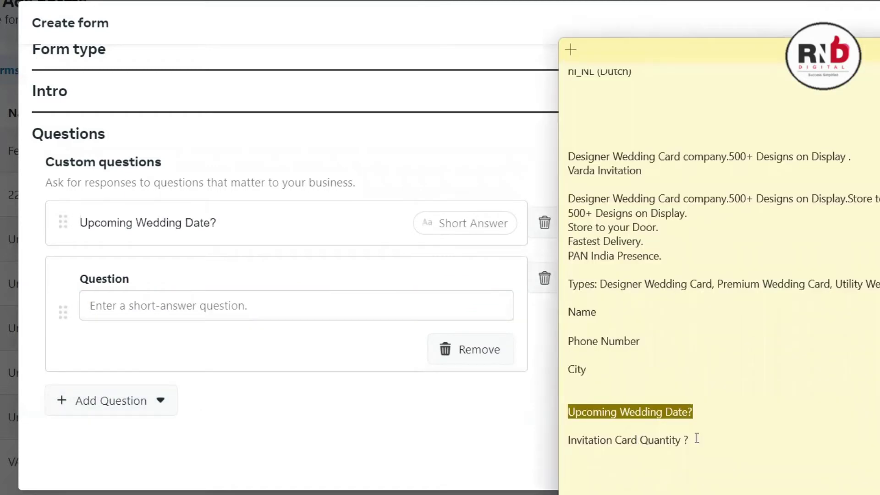
{"action": "left_click_drag", "start_coordinate": [693, 439], "coordinate": [567, 441]}
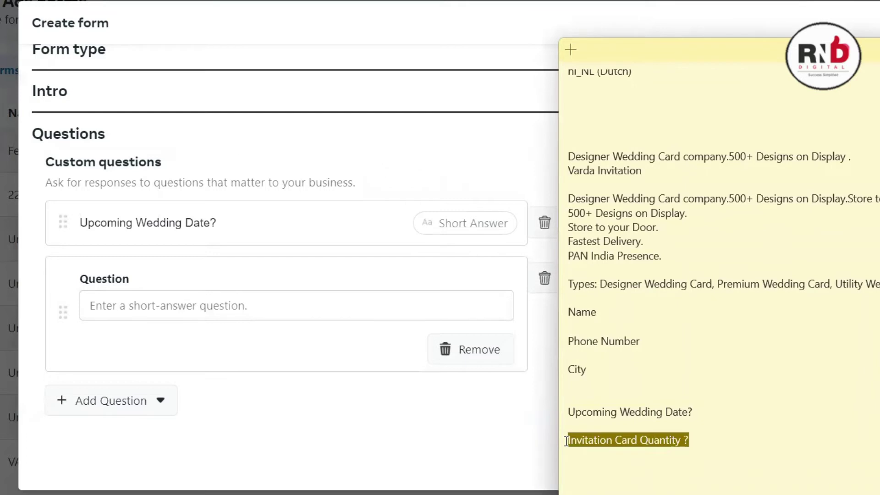
{"action": "left_click", "coordinate": [277, 307]}
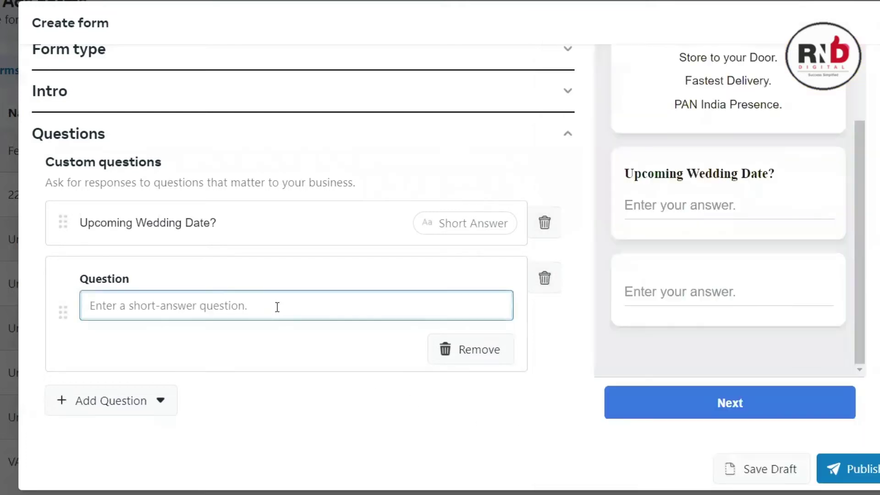
{"action": "key", "text": "ctrl+v"}
{"action": "left_click", "coordinate": [285, 327]}
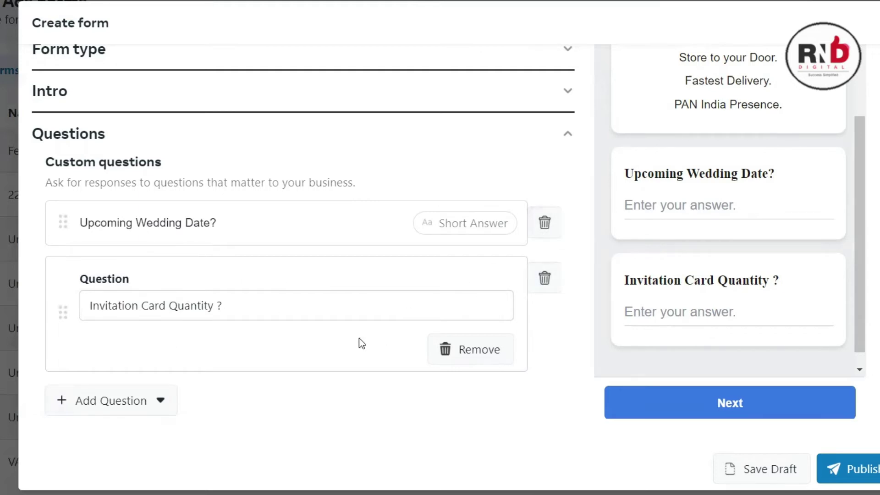
{"action": "scroll", "coordinate": [227, 354], "scroll_direction": "down", "scroll_amount": 2}
{"action": "left_click", "coordinate": [112, 334]}
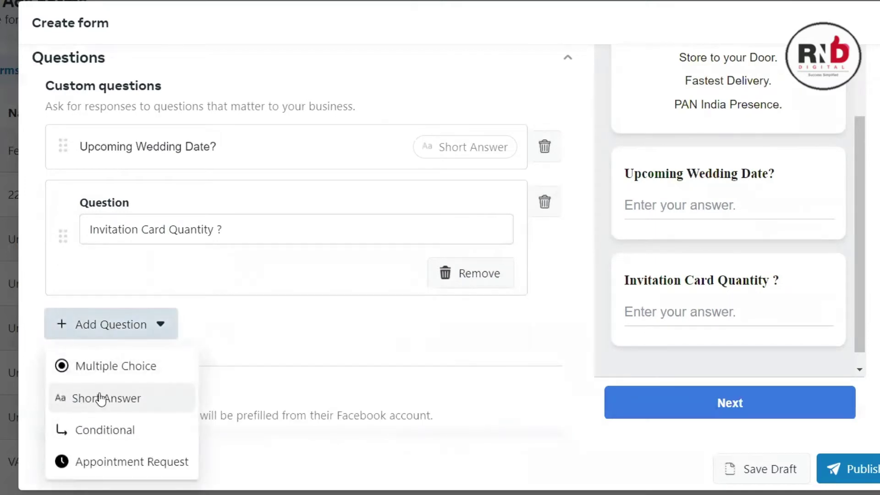
{"action": "left_click", "coordinate": [294, 329]}
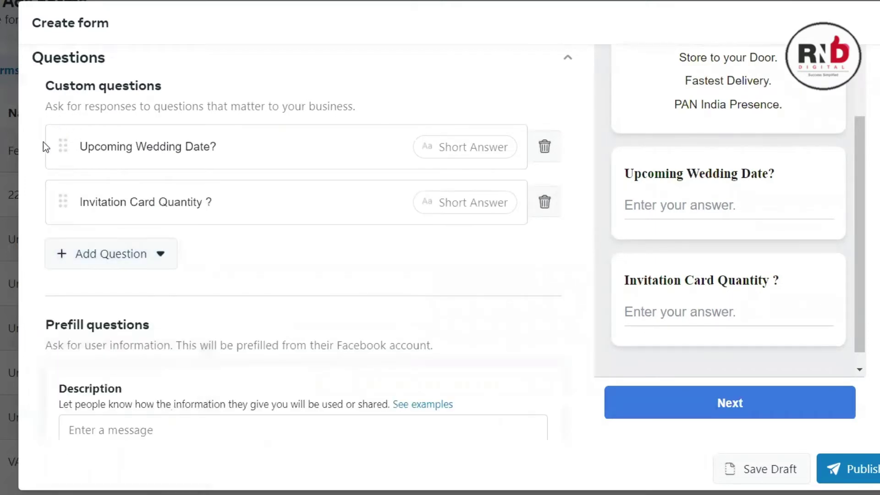
Open the examples for the prefill questions description and read the sample notices in the Meta Business Help Centre article.
{"action": "scroll", "coordinate": [213, 169], "scroll_direction": "down", "scroll_amount": 2}
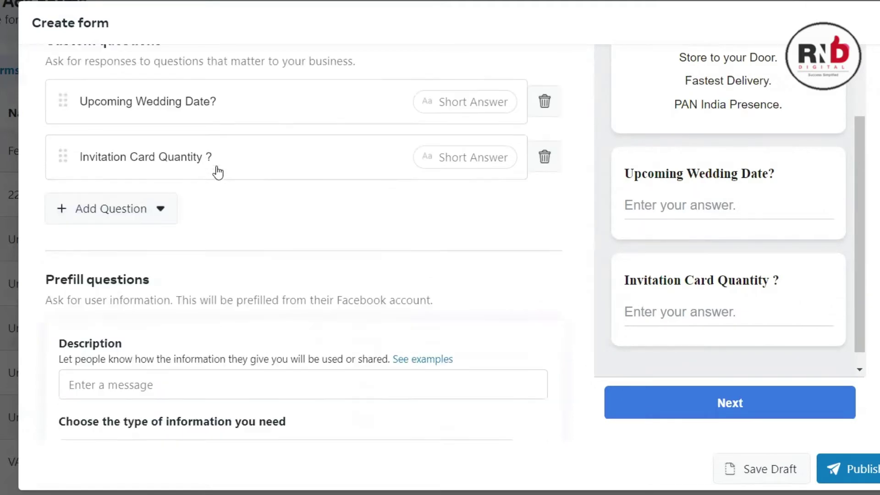
{"action": "scroll", "coordinate": [78, 252], "scroll_direction": "down", "scroll_amount": 2}
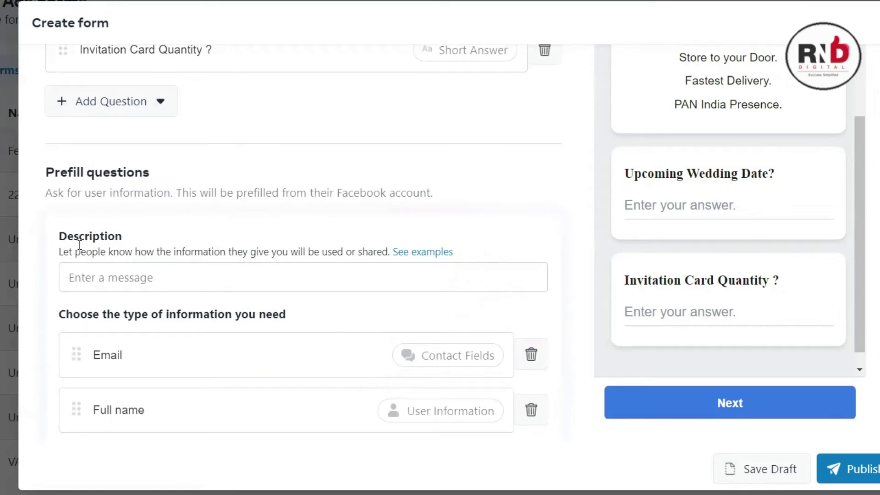
{"action": "left_click_drag", "start_coordinate": [53, 172], "coordinate": [156, 180]}
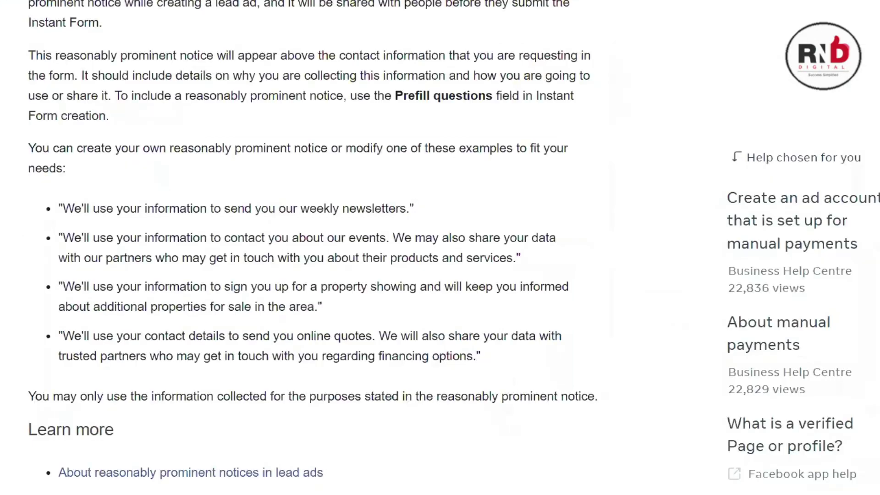
{"action": "scroll", "coordinate": [216, 254], "scroll_direction": "up", "scroll_amount": 3}
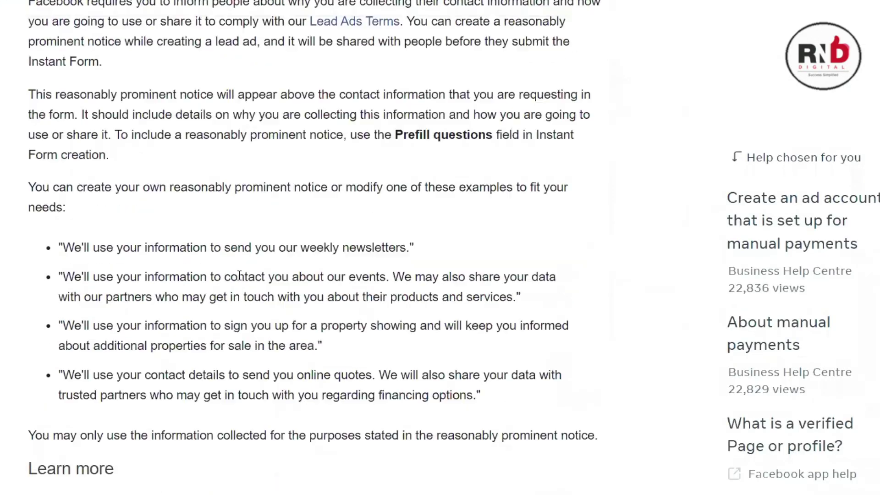
{"action": "scroll", "coordinate": [73, 214], "scroll_direction": "down", "scroll_amount": 3}
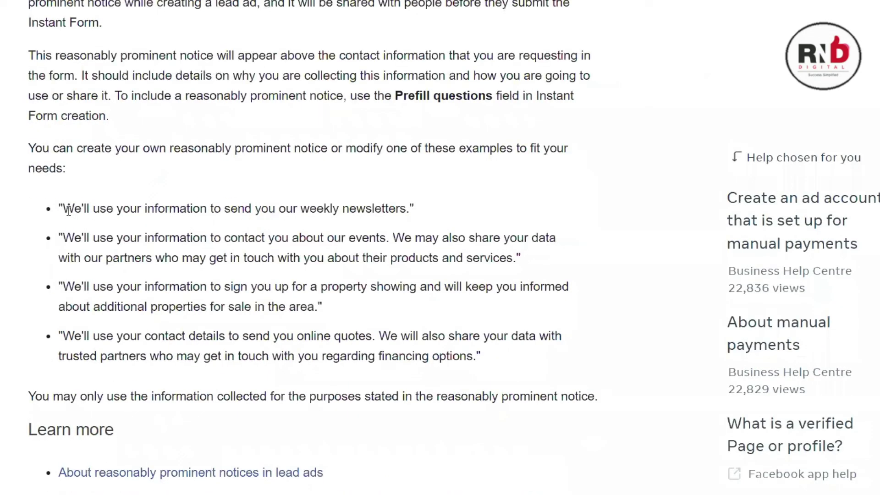
{"action": "left_click_drag", "start_coordinate": [58, 212], "coordinate": [493, 364]}
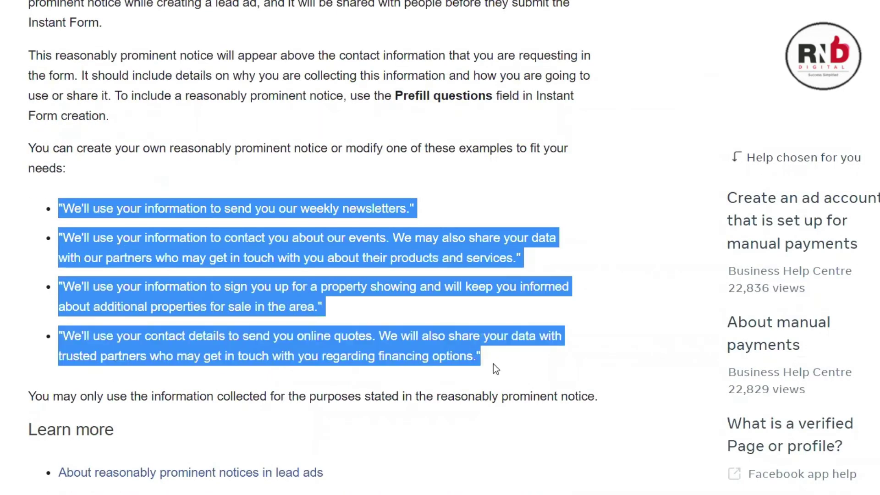
{"action": "scroll", "coordinate": [455, 261], "scroll_direction": "up", "scroll_amount": 1}
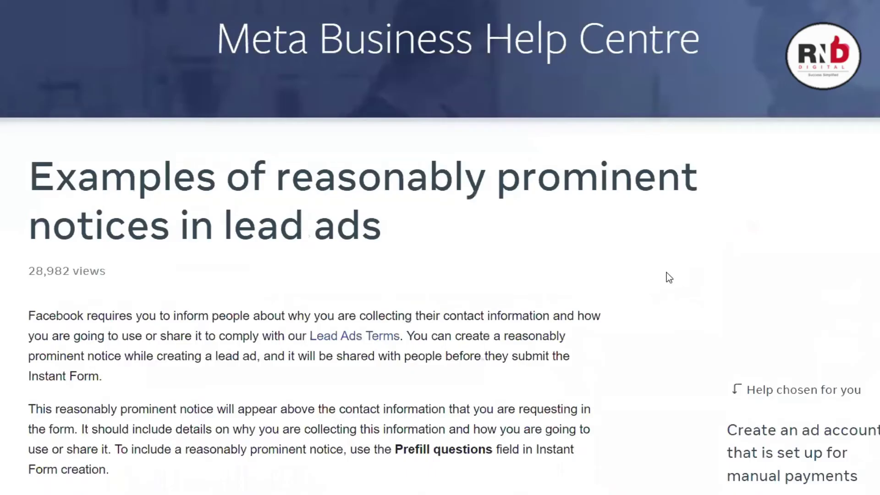
{"action": "scroll", "coordinate": [540, 348], "scroll_direction": "down", "scroll_amount": 4}
{"action": "left_click", "coordinate": [539, 349]}
{"action": "scroll", "coordinate": [505, 329], "scroll_direction": "down", "scroll_amount": 3}
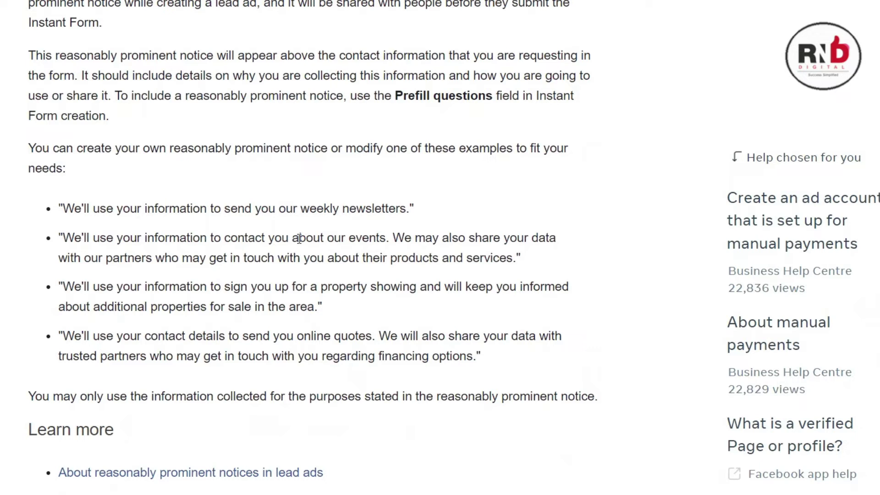
Copy "We'll use your information to contact you about our events" from the help article into the prefill questions description.
{"action": "left_click_drag", "start_coordinate": [386, 240], "coordinate": [64, 235]}
{"action": "key", "text": "ctrl+c"}
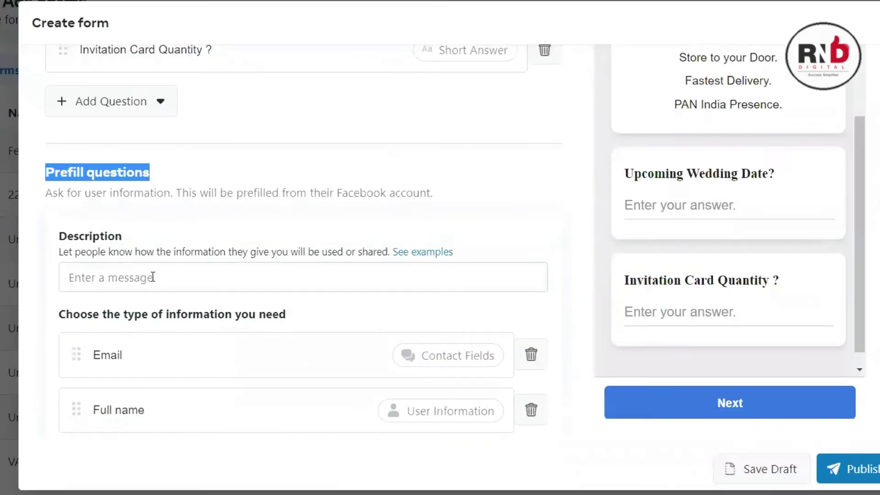
{"action": "left_click", "coordinate": [152, 277]}
{"action": "key", "text": "ctrl+v"}
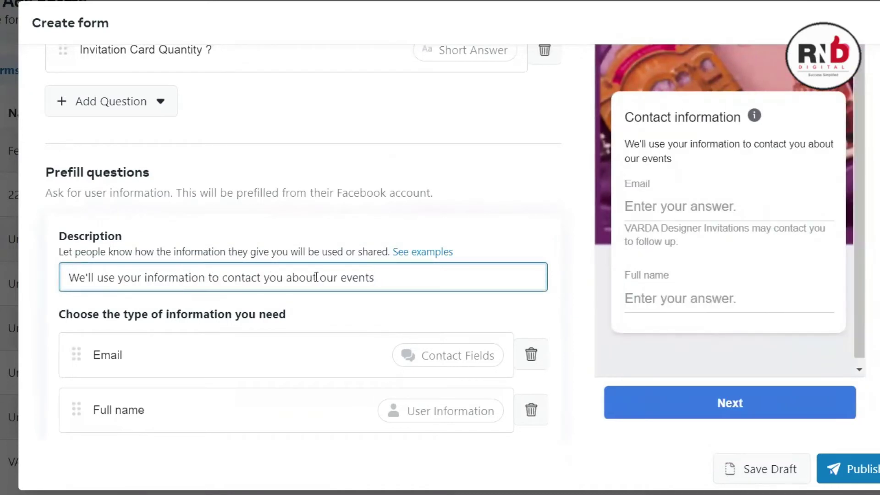
Replace "our" with "your" before "events" in the prefill description and check the sentence in the form preview.
{"action": "double_click", "coordinate": [341, 279]}
{"action": "key", "text": "BackSpace"}
{"action": "key", "text": "BackSpace"}
{"action": "key", "text": "BackSpace"}
{"action": "key", "text": "BackSpace"}
{"action": "type", "text": "yo"}
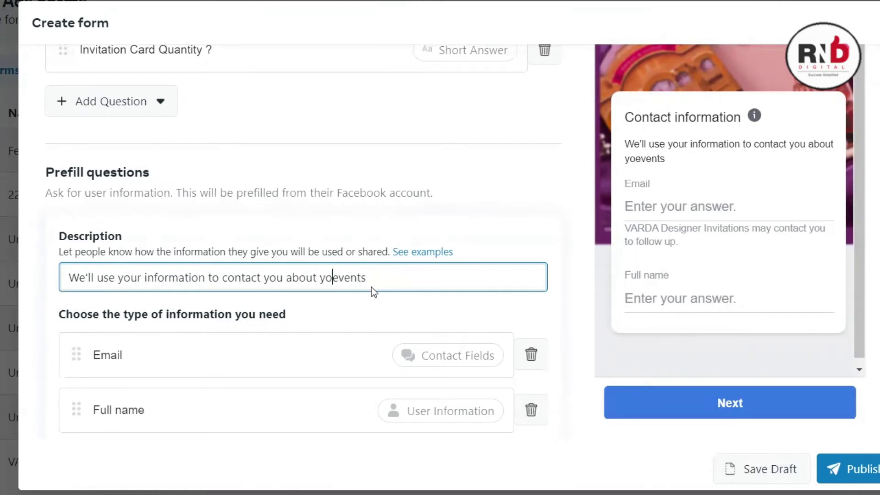
{"action": "type", "text": "ur"}
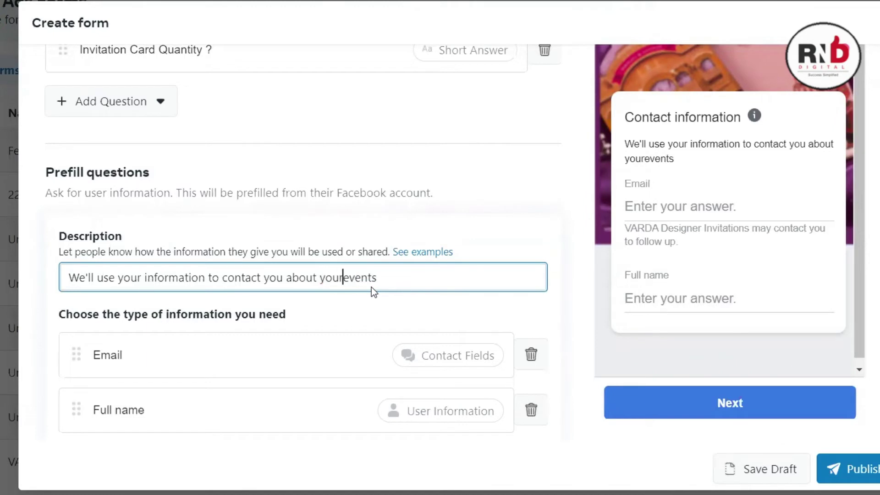
{"action": "left_click", "coordinate": [345, 231]}
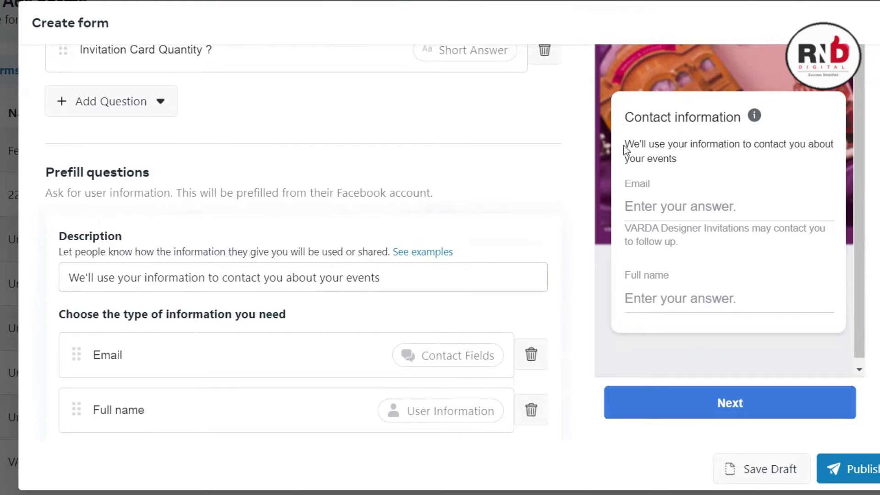
{"action": "left_click_drag", "start_coordinate": [623, 144], "coordinate": [678, 158]}
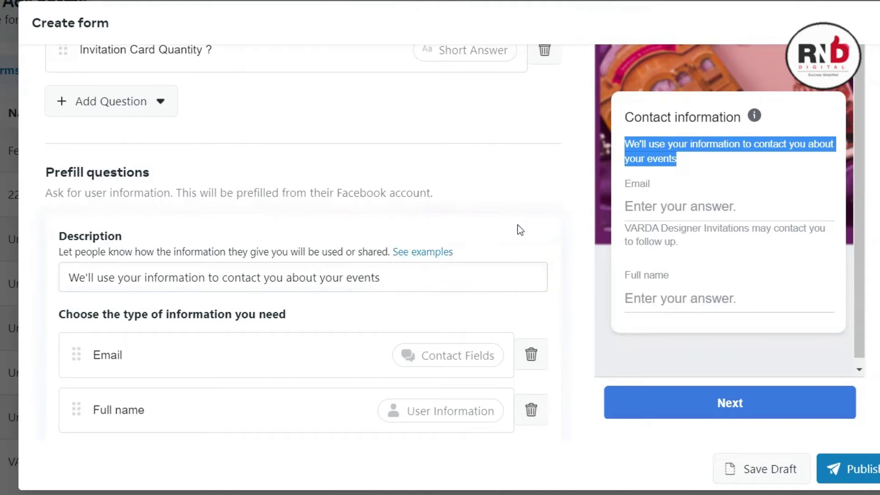
Add the Phone number contact field to the requested prefill information.
{"action": "scroll", "coordinate": [552, 227], "scroll_direction": "down", "scroll_amount": 3}
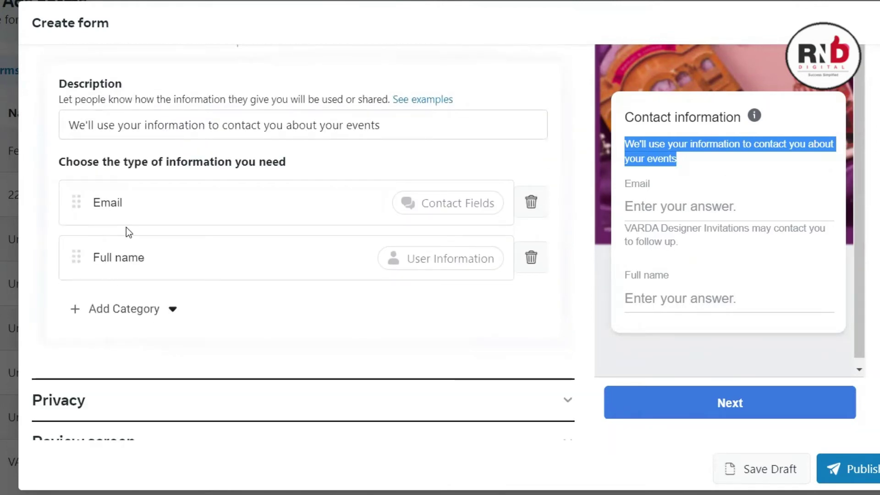
{"action": "left_click", "coordinate": [127, 314]}
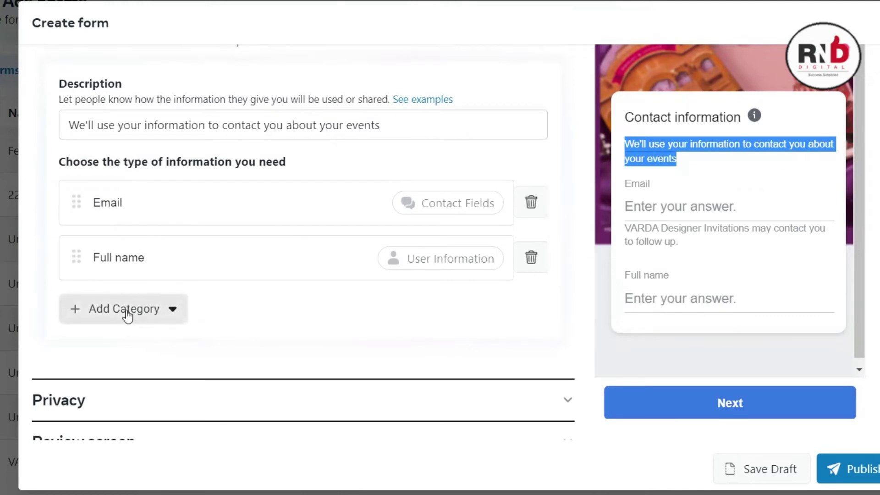
{"action": "mouse_move", "coordinate": [128, 344]}
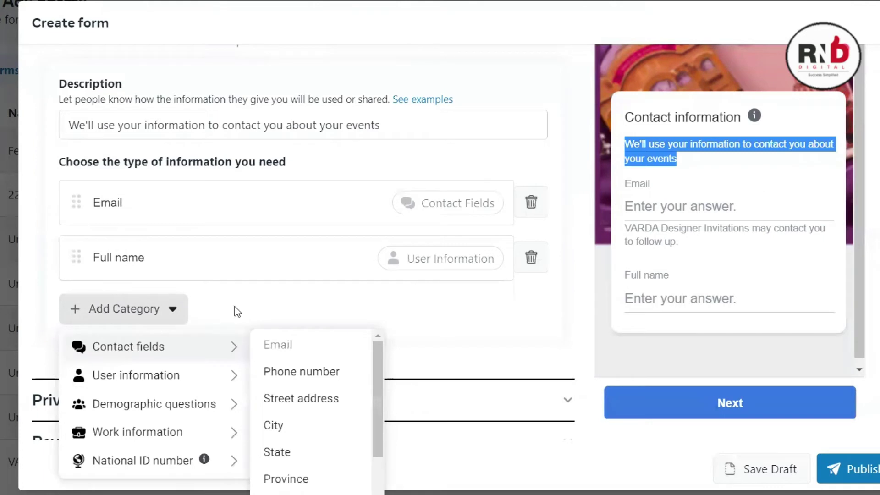
{"action": "left_click", "coordinate": [153, 311]}
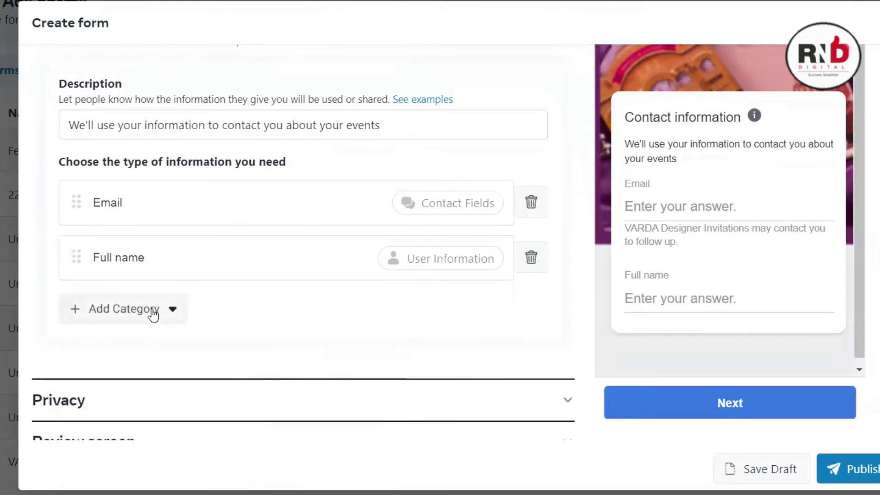
{"action": "left_click", "coordinate": [151, 311]}
{"action": "mouse_move", "coordinate": [124, 375]}
{"action": "mouse_move", "coordinate": [139, 345]}
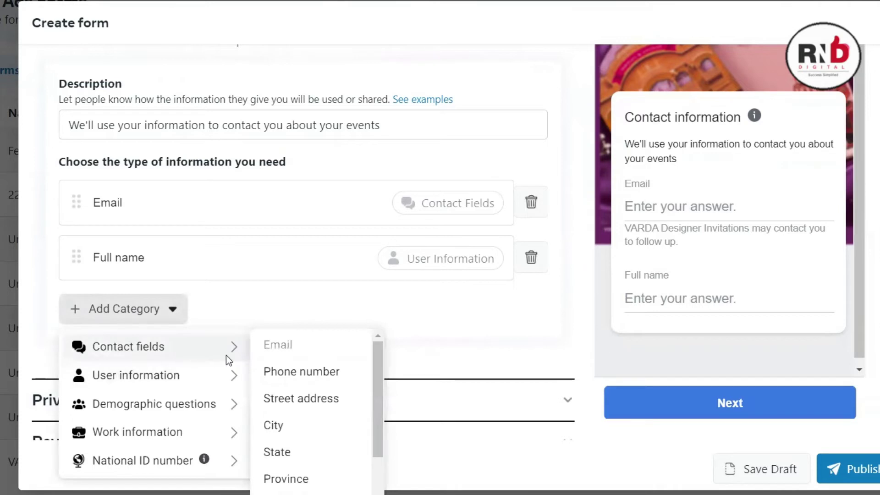
{"action": "left_click", "coordinate": [280, 373]}
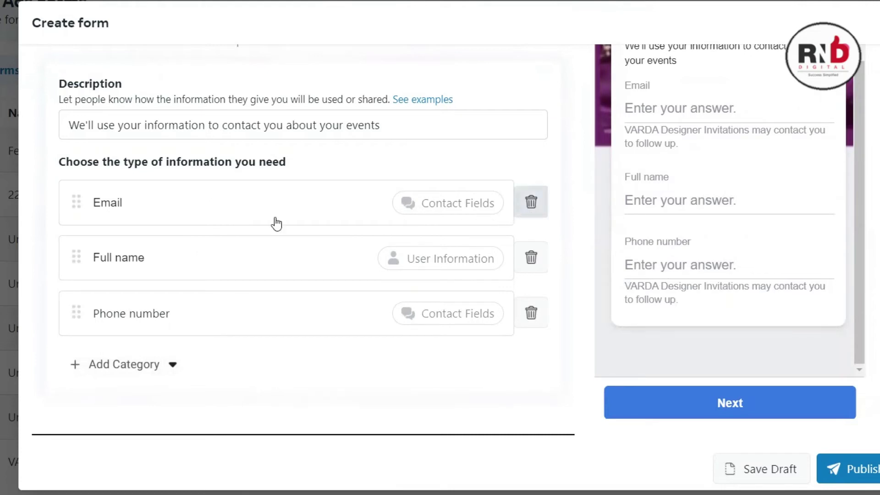
Add the City contact field to the requested prefill information.
{"action": "left_click", "coordinate": [145, 366]}
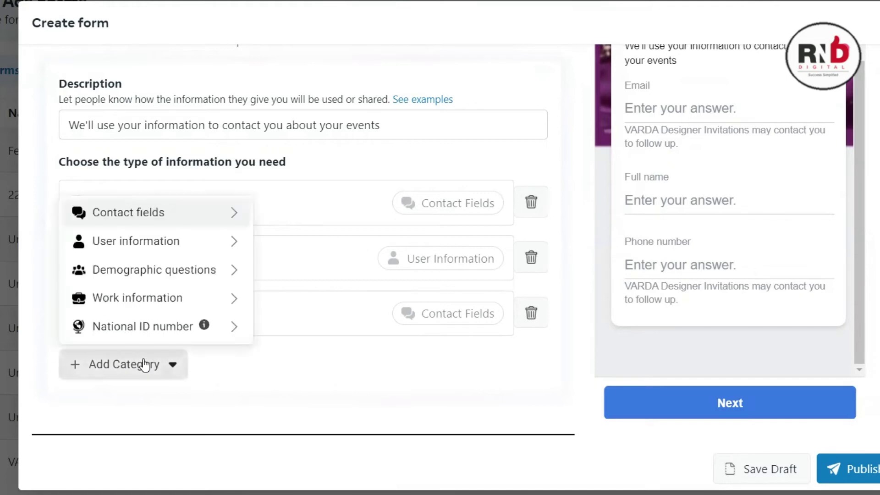
{"action": "mouse_move", "coordinate": [108, 213]}
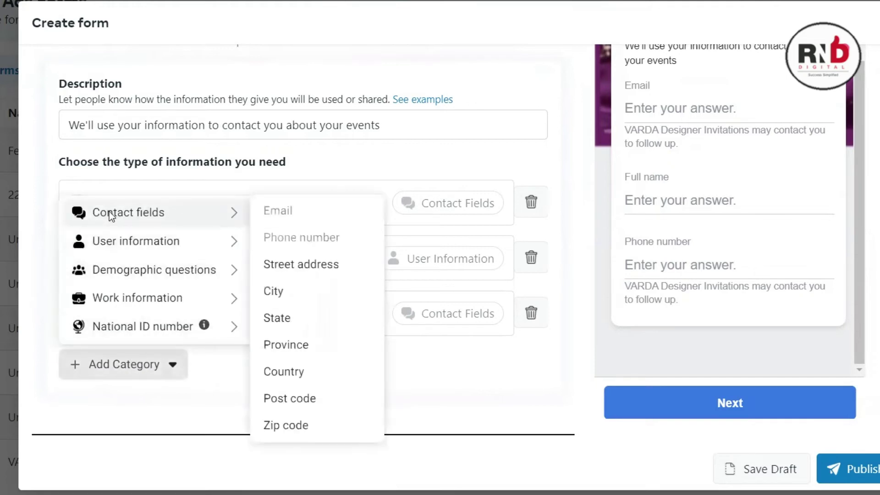
{"action": "left_click", "coordinate": [274, 298]}
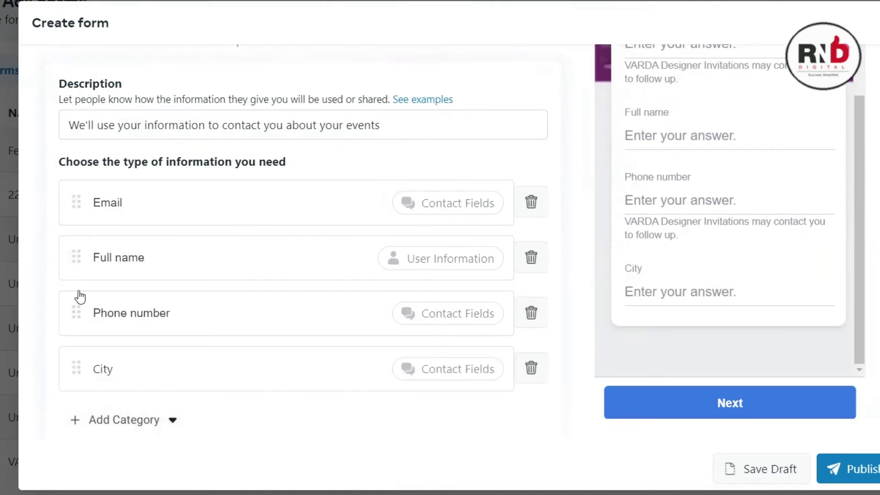
Reorder the prefill fields so Full name comes first and Phone number second, ahead of Email and City.
{"action": "left_click_drag", "start_coordinate": [75, 257], "coordinate": [78, 198]}
{"action": "left_click_drag", "start_coordinate": [75, 200], "coordinate": [71, 244]}
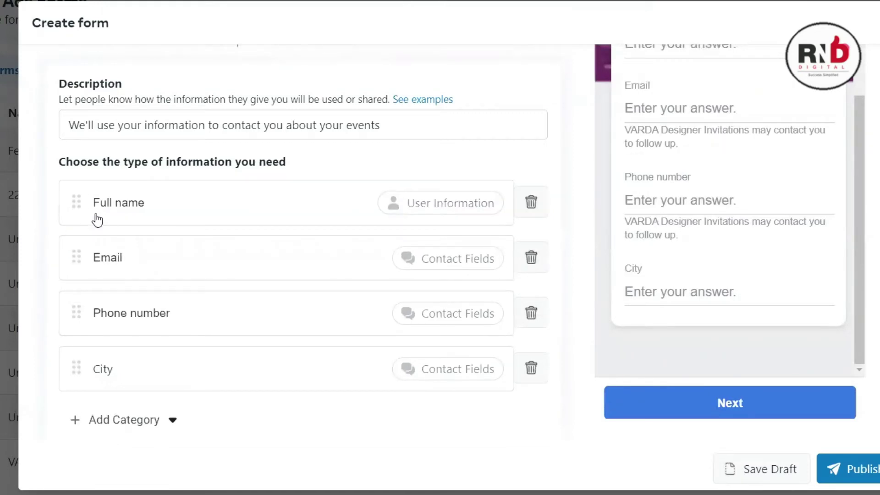
{"action": "left_click_drag", "start_coordinate": [74, 312], "coordinate": [78, 242]}
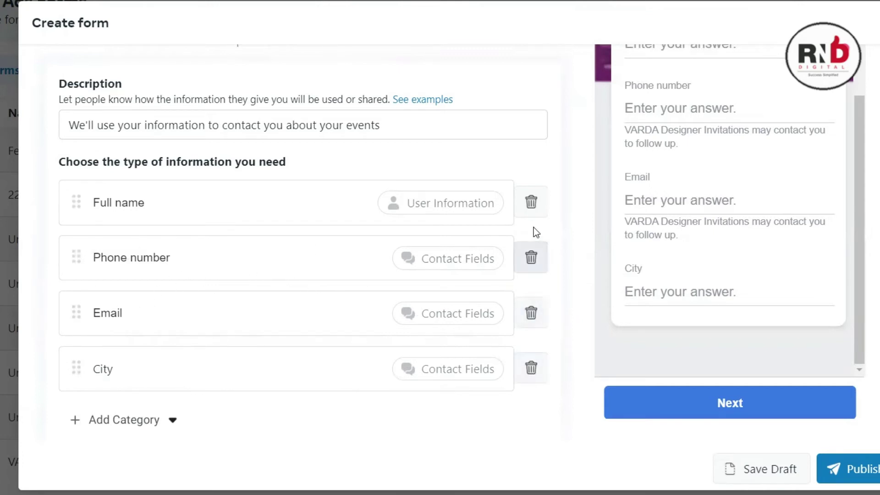
Examine the contact, user information, demographic and work information fields that can be added as prefill categories.
{"action": "scroll", "coordinate": [218, 425], "scroll_direction": "down", "scroll_amount": 2}
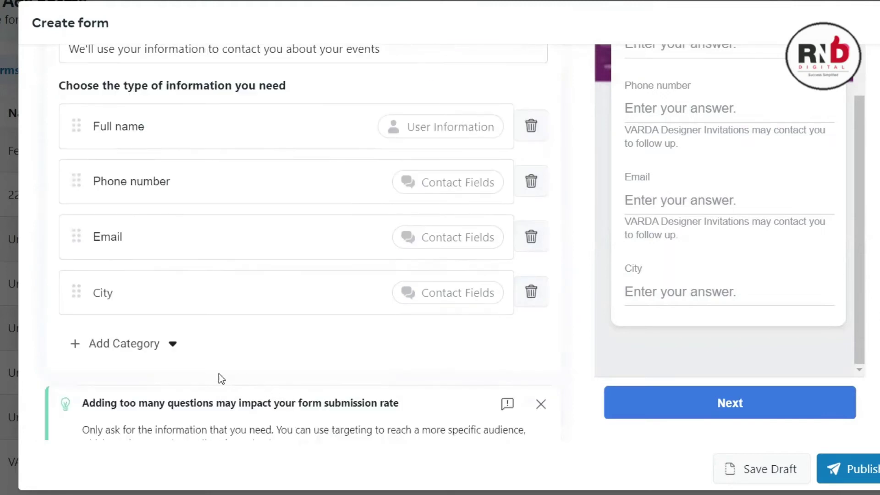
{"action": "left_click", "coordinate": [117, 356]}
{"action": "mouse_move", "coordinate": [120, 389]}
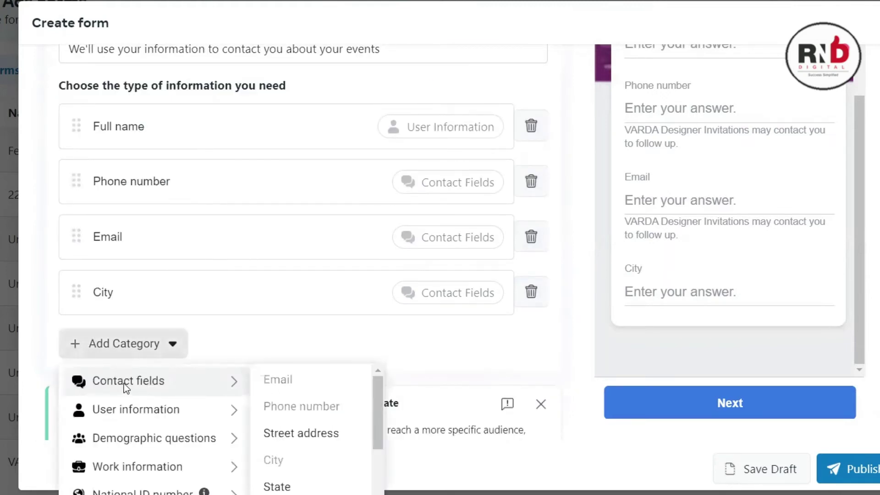
{"action": "scroll", "coordinate": [303, 392], "scroll_direction": "down", "scroll_amount": 4}
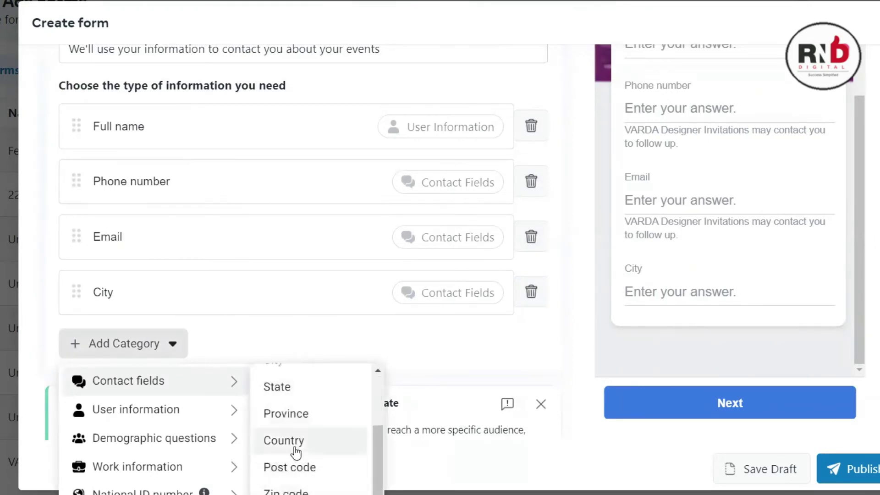
{"action": "mouse_move", "coordinate": [189, 414]}
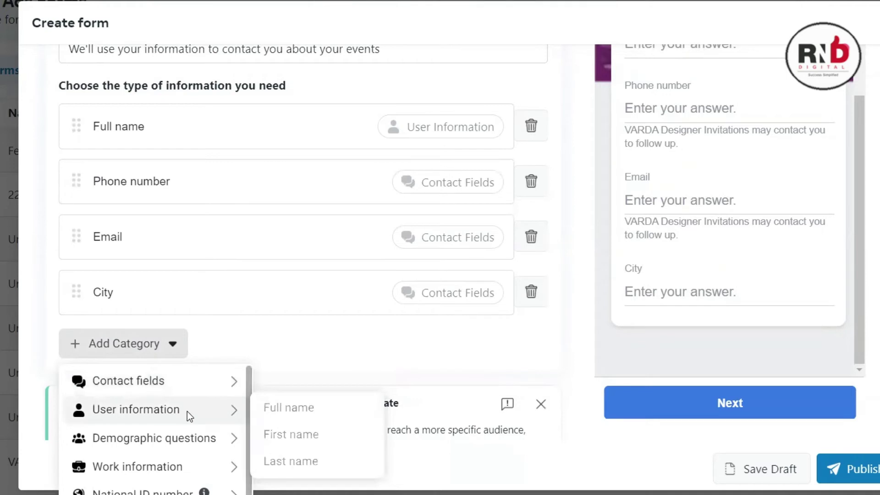
{"action": "mouse_move", "coordinate": [183, 436]}
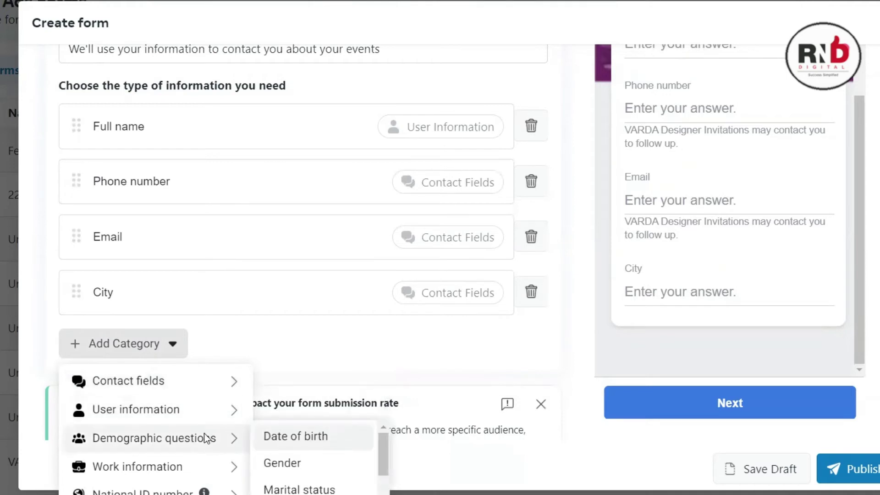
{"action": "scroll", "coordinate": [308, 477], "scroll_direction": "down", "scroll_amount": 2}
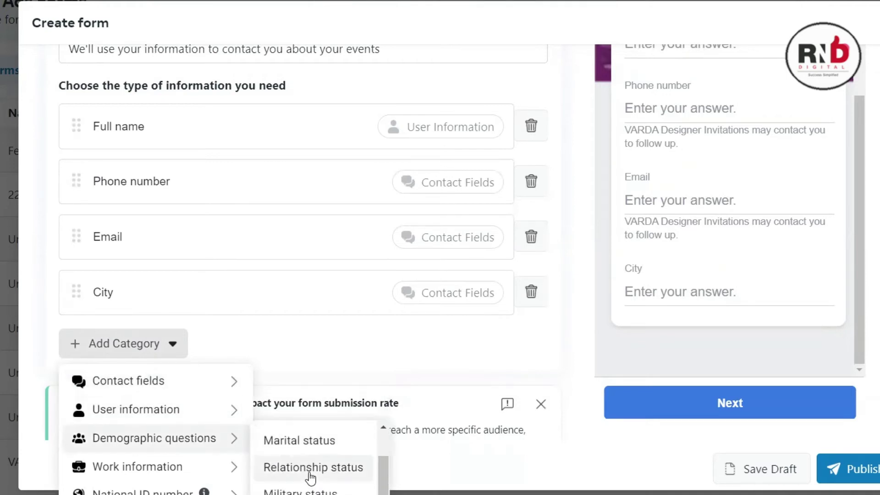
{"action": "mouse_move", "coordinate": [208, 467]}
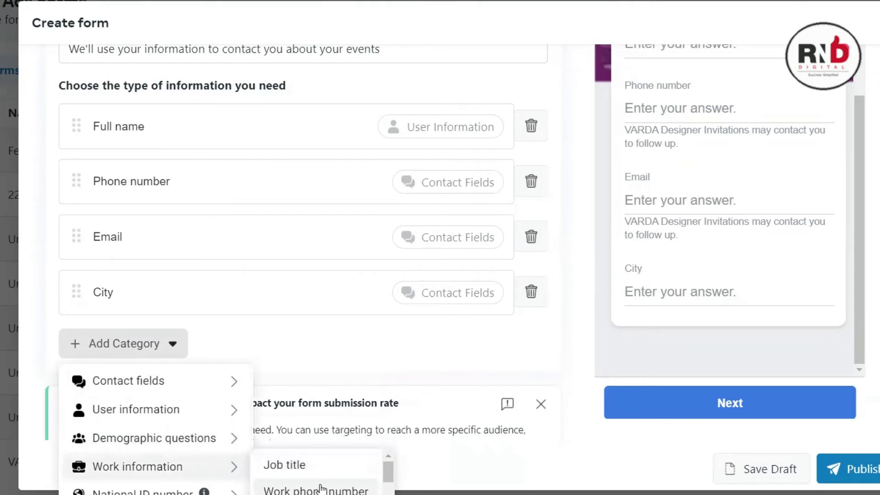
{"action": "scroll", "coordinate": [317, 486], "scroll_direction": "down", "scroll_amount": 3}
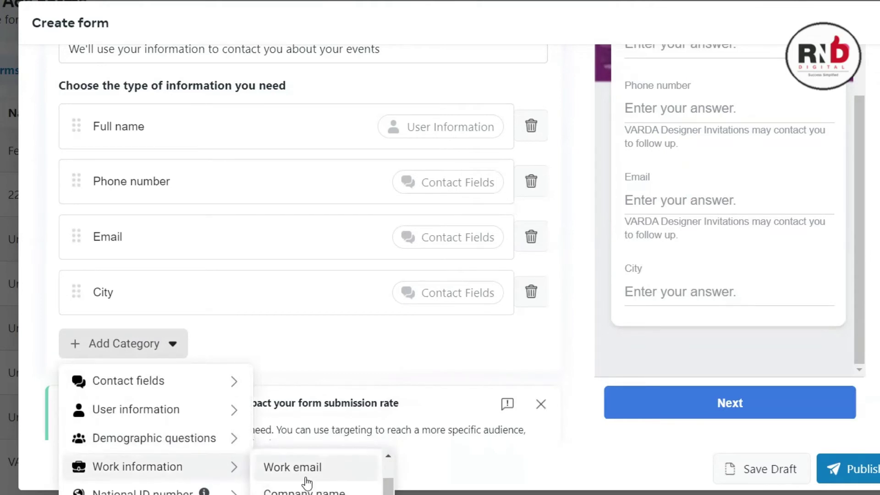
{"action": "mouse_move", "coordinate": [167, 403]}
{"action": "mouse_move", "coordinate": [191, 379]}
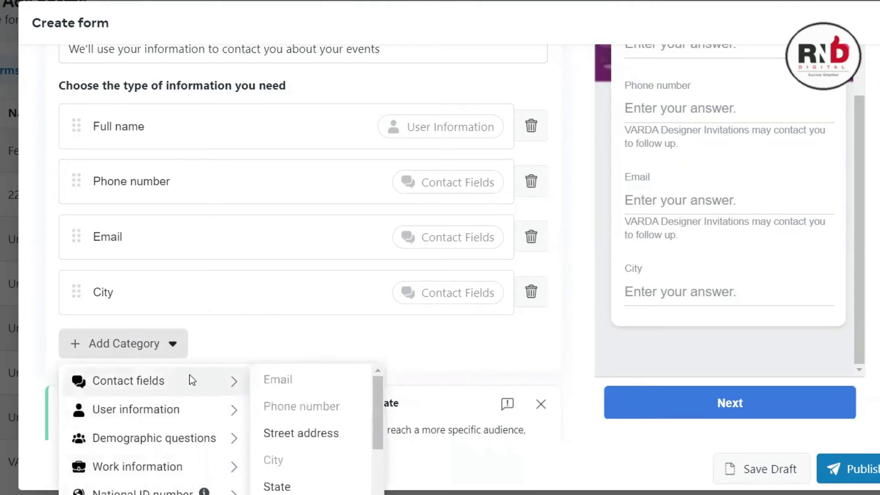
{"action": "left_click", "coordinate": [268, 337]}
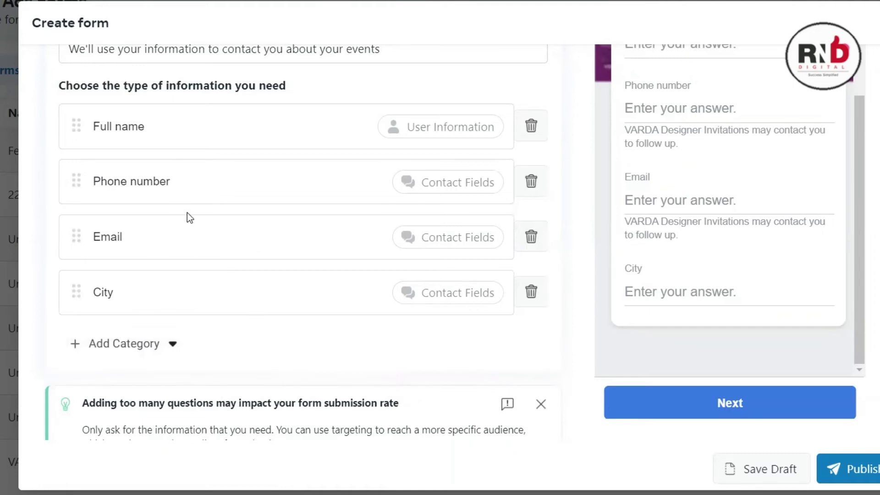
Review the custom questions and prefill fields, and check the reordered contact fields in the form preview.
{"action": "scroll", "coordinate": [185, 216], "scroll_direction": "up", "scroll_amount": 10}
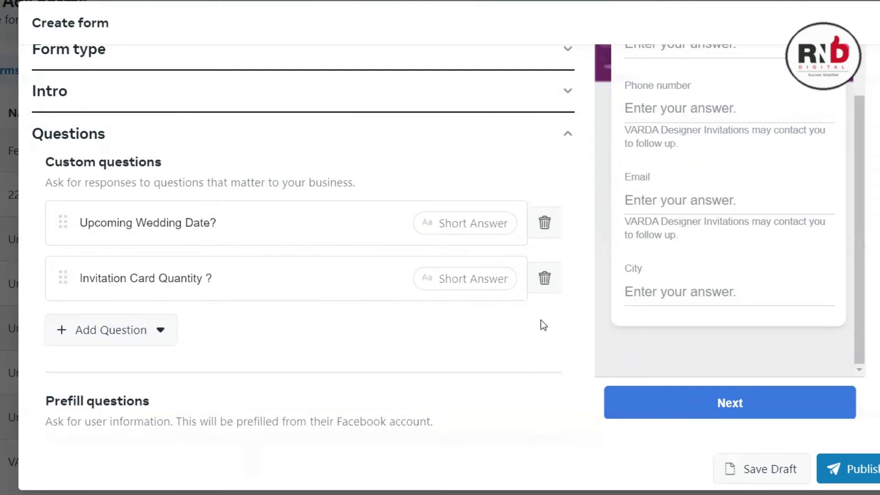
{"action": "scroll", "coordinate": [541, 324], "scroll_direction": "down", "scroll_amount": 12}
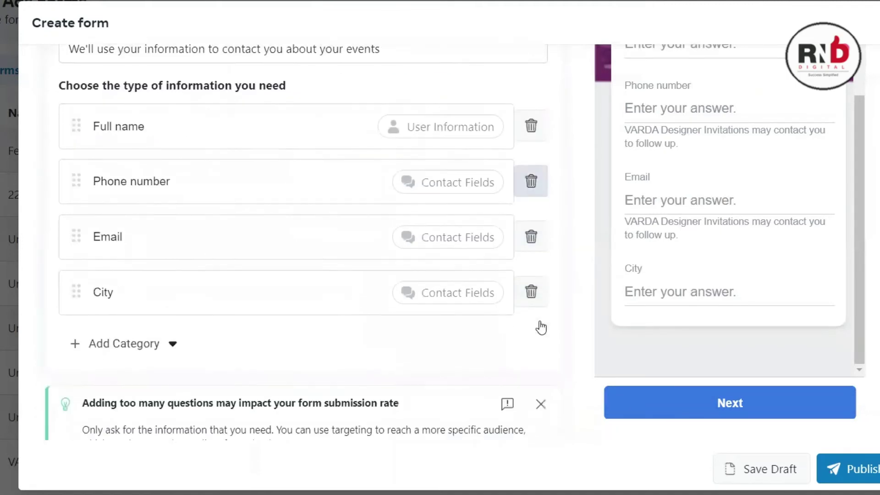
{"action": "scroll", "coordinate": [537, 324], "scroll_direction": "down", "scroll_amount": 1}
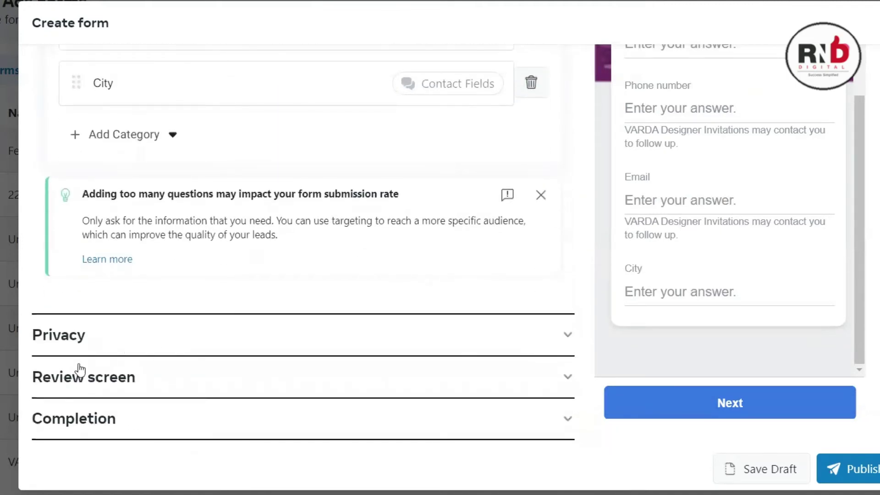
{"action": "scroll", "coordinate": [797, 229], "scroll_direction": "up", "scroll_amount": 5}
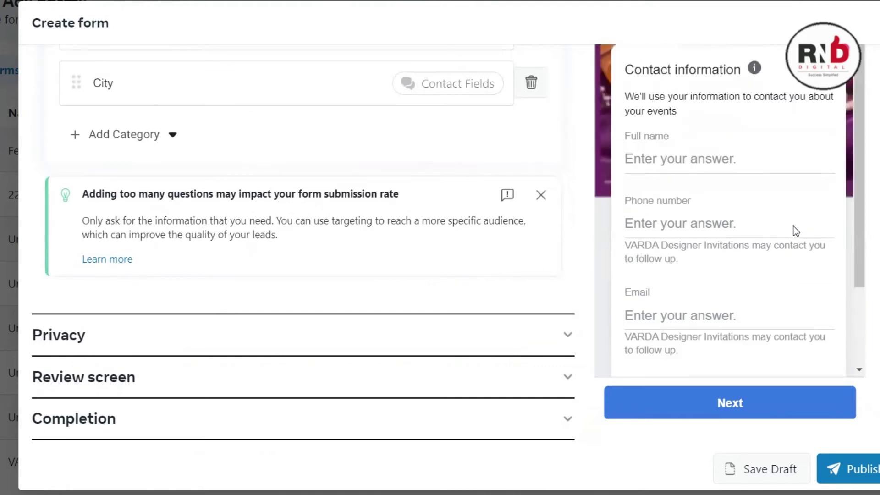
{"action": "scroll", "coordinate": [810, 235], "scroll_direction": "up", "scroll_amount": 3}
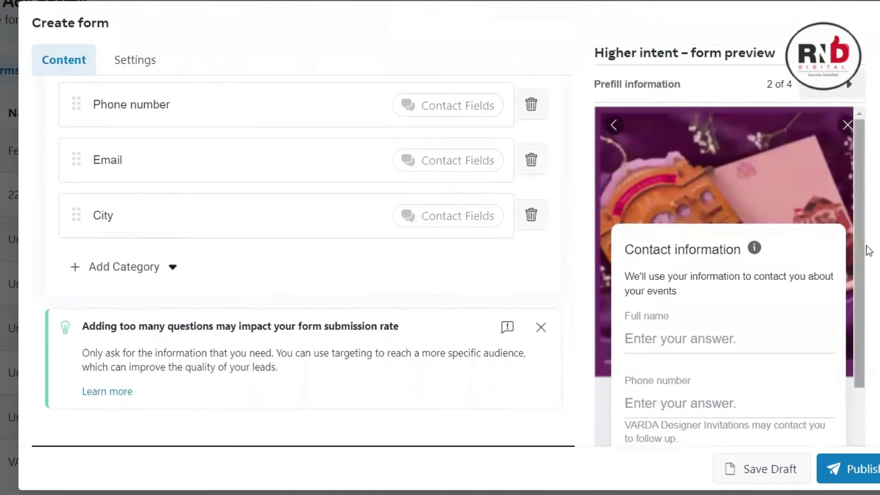
{"action": "scroll", "coordinate": [696, 267], "scroll_direction": "down", "scroll_amount": 2}
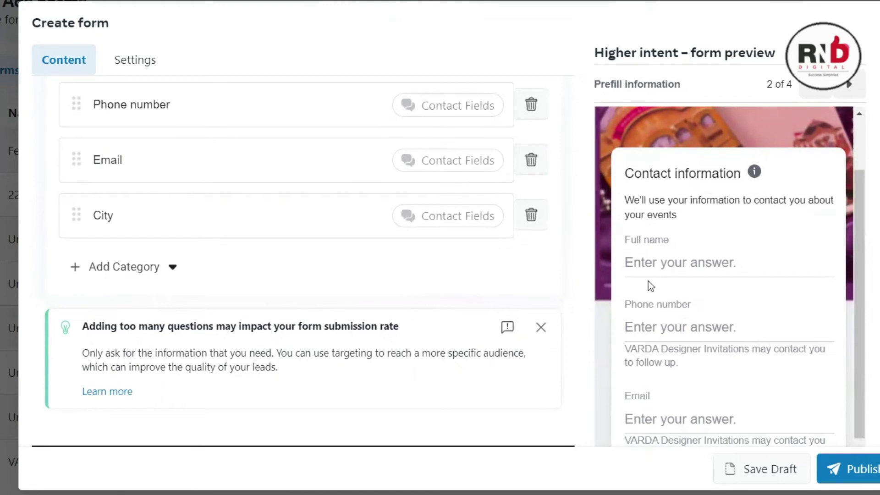
{"action": "scroll", "coordinate": [648, 281], "scroll_direction": "down", "scroll_amount": 2}
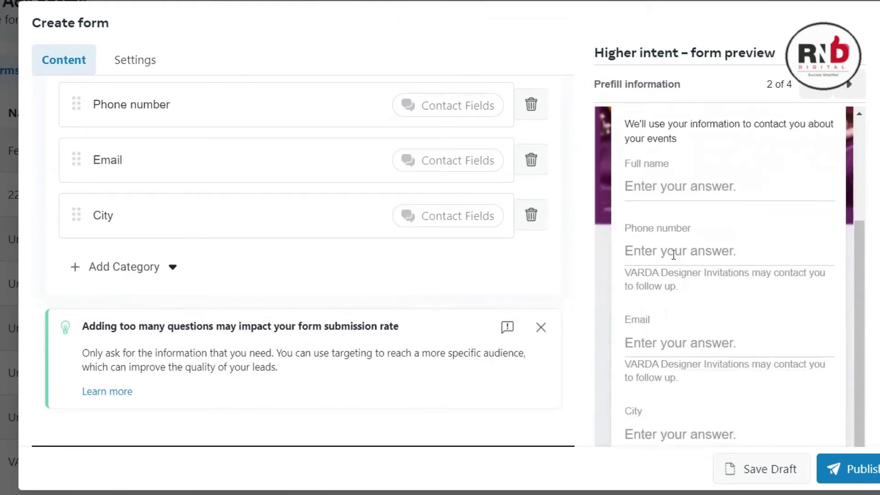
{"action": "scroll", "coordinate": [678, 316], "scroll_direction": "down", "scroll_amount": 1}
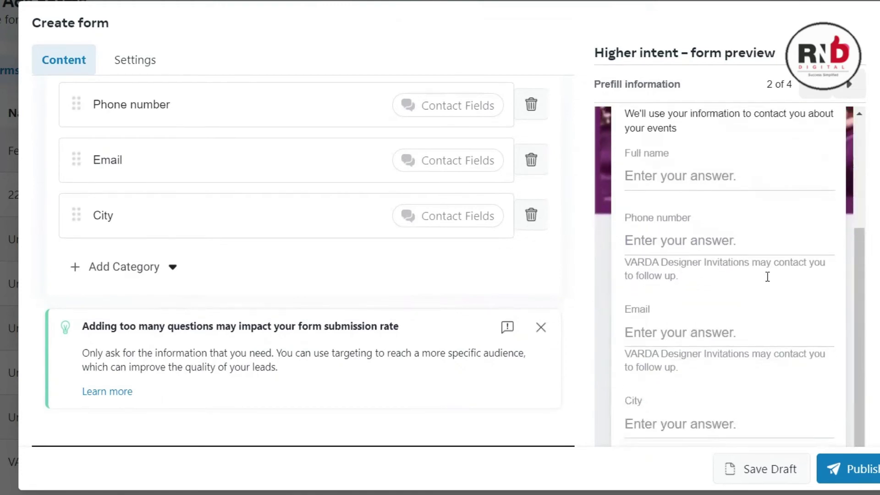
Walk through the preview's custom questions page, checking headline, selling points and questions, and return to the prefill information page.
{"action": "left_click", "coordinate": [814, 89]}
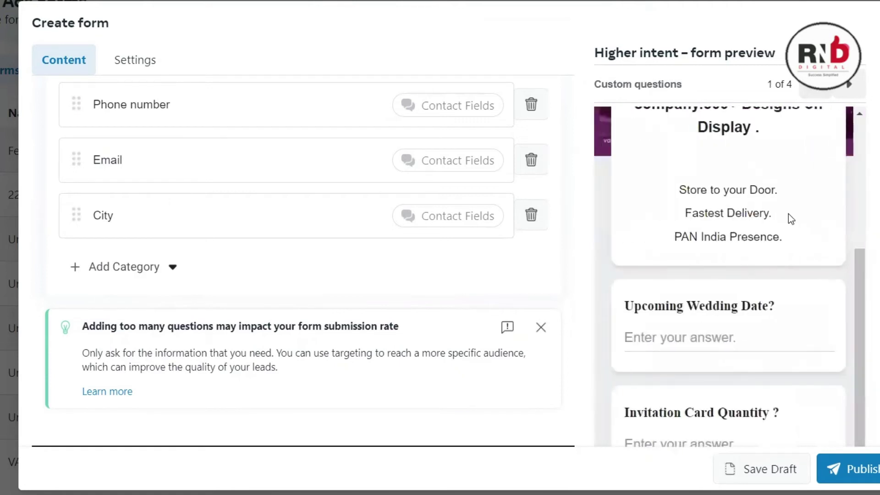
{"action": "scroll", "coordinate": [787, 215], "scroll_direction": "up", "scroll_amount": 5}
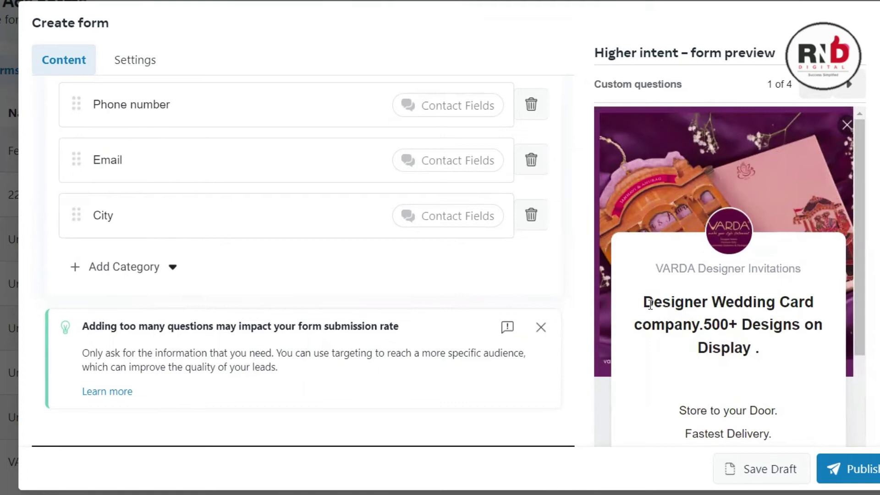
{"action": "left_click_drag", "start_coordinate": [650, 304], "coordinate": [760, 338]}
{"action": "scroll", "coordinate": [742, 325], "scroll_direction": "down", "scroll_amount": 2}
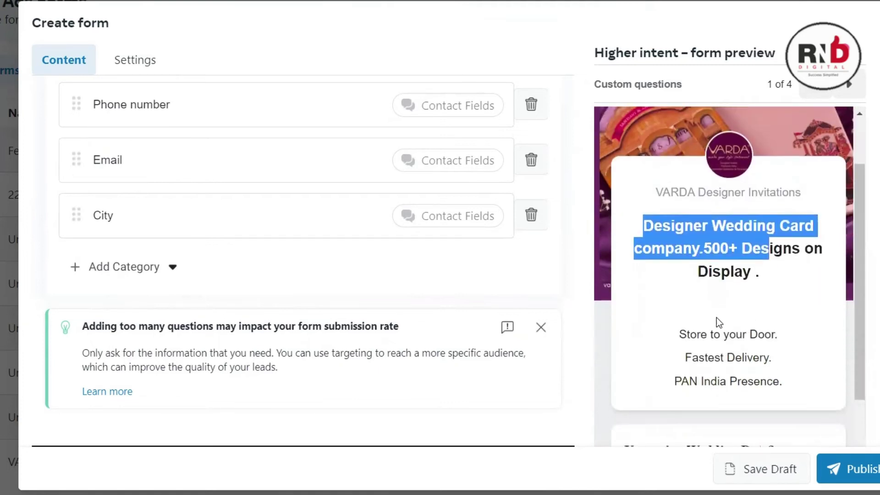
{"action": "scroll", "coordinate": [731, 317], "scroll_direction": "down", "scroll_amount": 2}
{"action": "left_click_drag", "start_coordinate": [674, 253], "coordinate": [795, 297]}
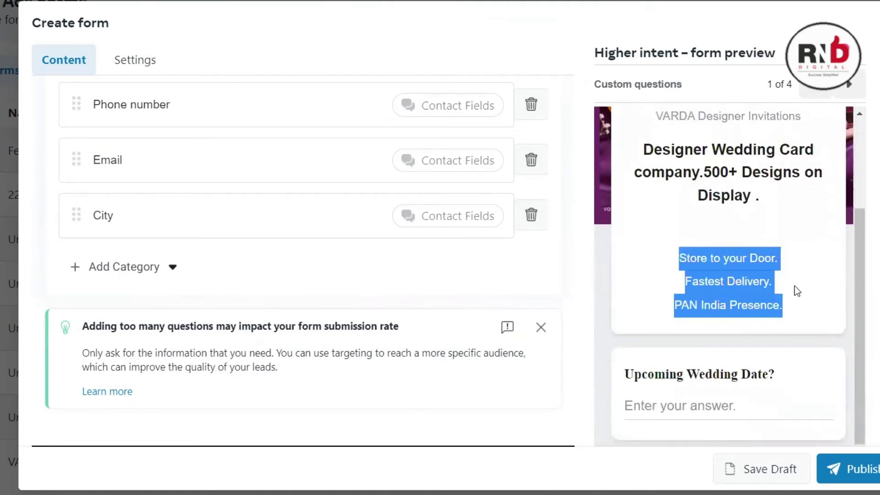
{"action": "scroll", "coordinate": [799, 281], "scroll_direction": "down", "scroll_amount": 2}
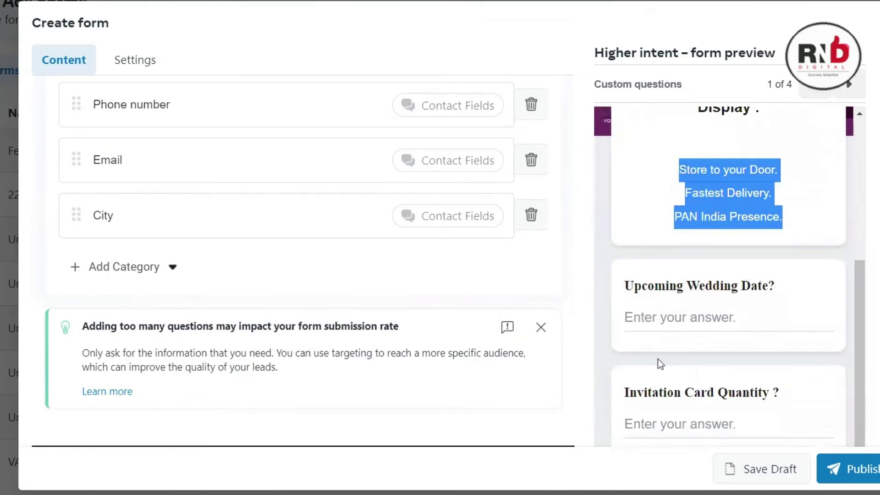
{"action": "left_click", "coordinate": [849, 84]}
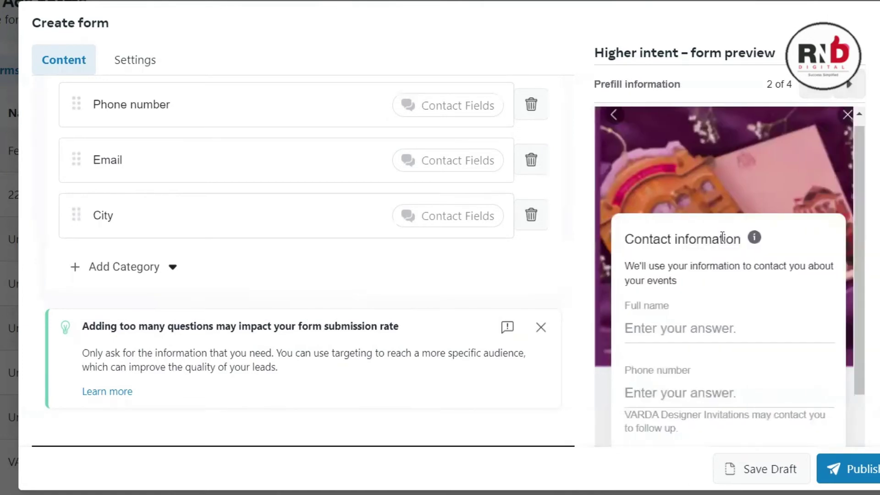
{"action": "left_click_drag", "start_coordinate": [625, 239], "coordinate": [690, 253]}
{"action": "scroll", "coordinate": [691, 253], "scroll_direction": "down", "scroll_amount": 2}
{"action": "scroll", "coordinate": [650, 315], "scroll_direction": "down", "scroll_amount": 5}
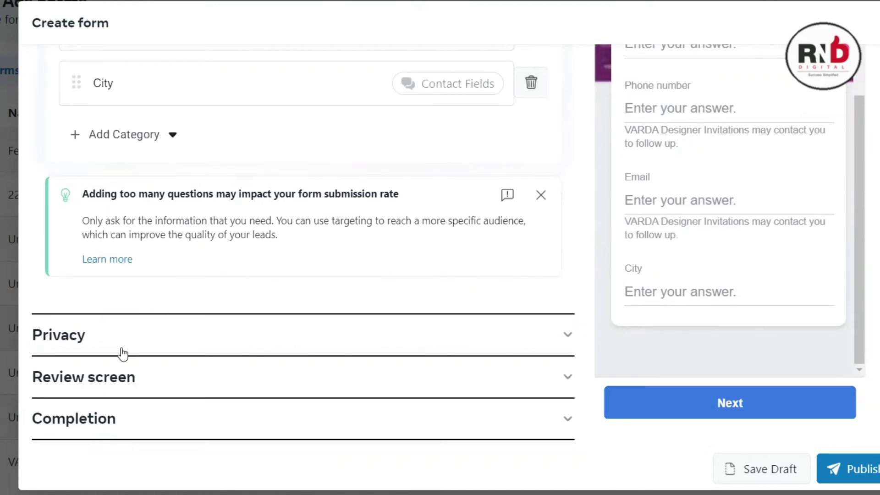
{"action": "left_click", "coordinate": [94, 334]}
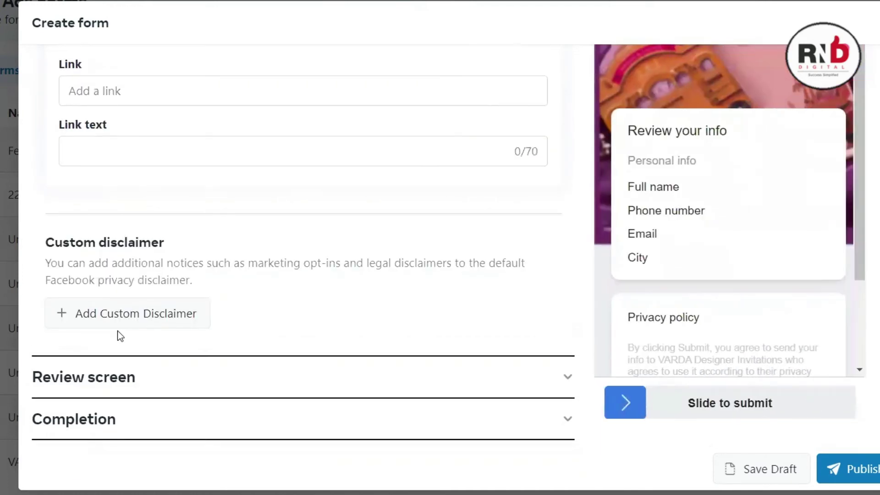
{"action": "scroll", "coordinate": [231, 277], "scroll_direction": "up", "scroll_amount": 3}
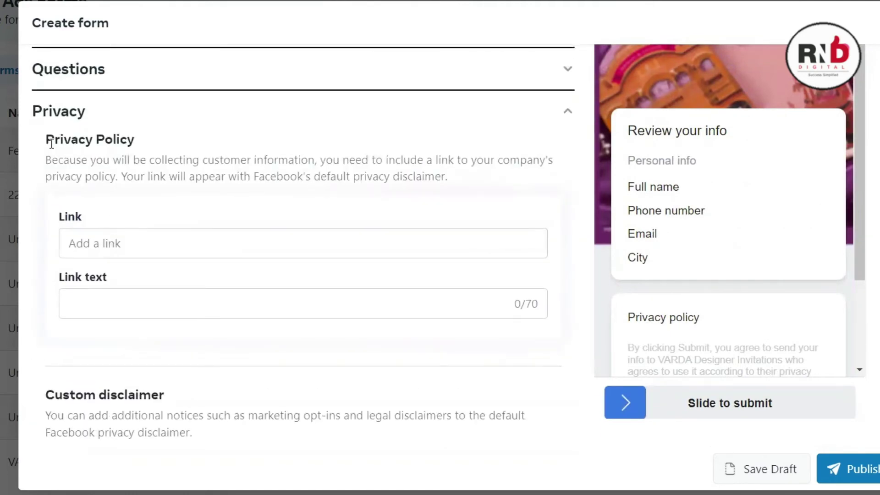
{"action": "left_click", "coordinate": [74, 244]}
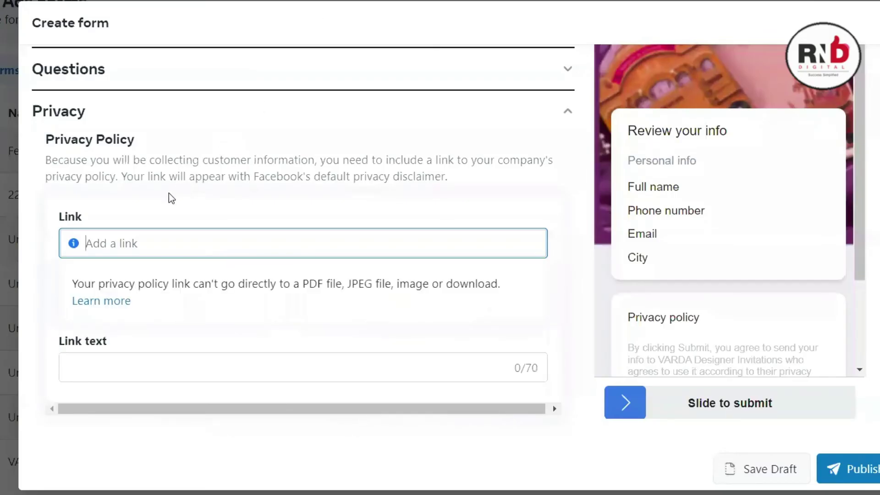
{"action": "type", "text": "https://www.varda.in/privacy-policy.php"}
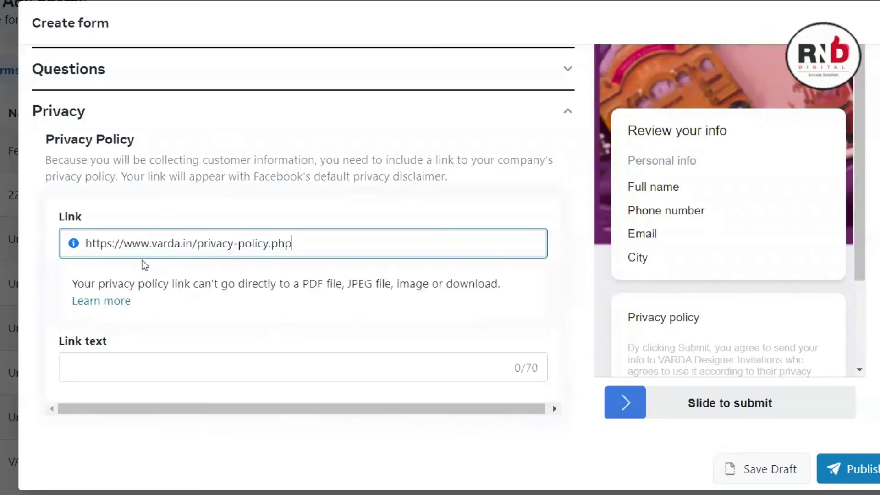
Copy the "Privacy Policy" heading into the link text of the privacy policy.
{"action": "left_click", "coordinate": [136, 364]}
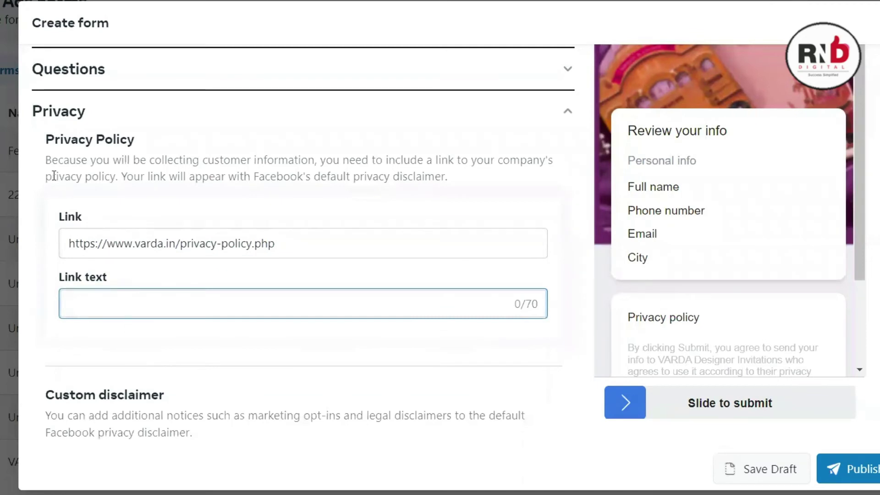
{"action": "left_click_drag", "start_coordinate": [46, 139], "coordinate": [137, 140]}
{"action": "key", "text": "ctrl+c"}
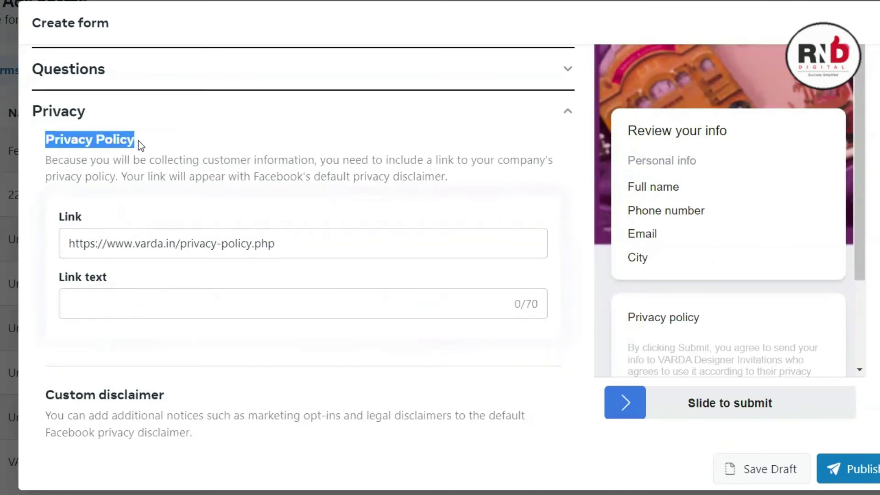
{"action": "left_click", "coordinate": [111, 307]}
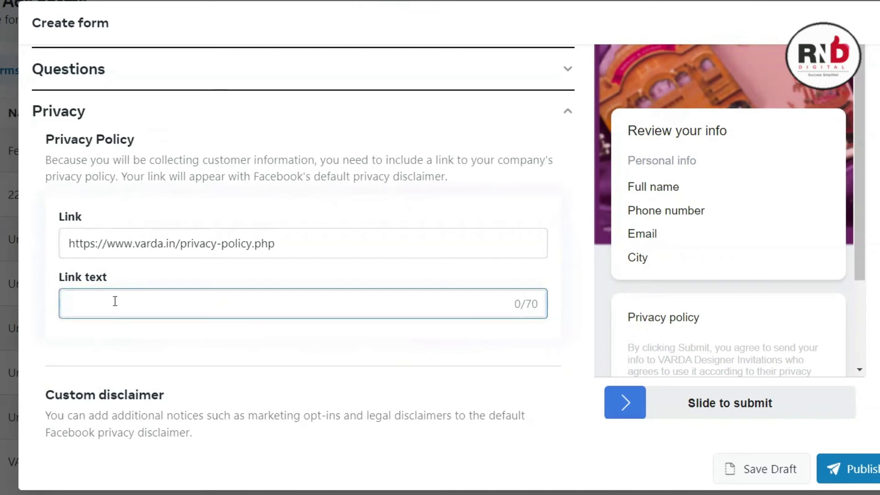
{"action": "key", "text": "ctrl+v"}
{"action": "left_click", "coordinate": [56, 342]}
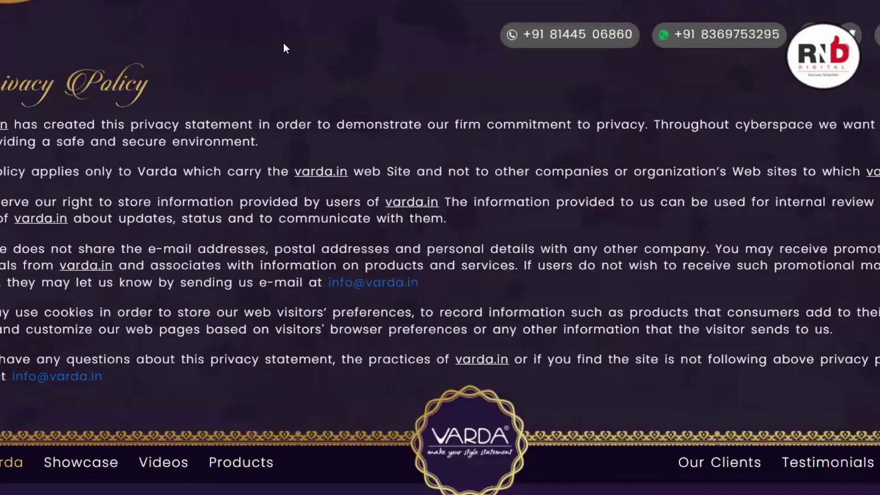
Expand the Review screen section and check the personal info and privacy policy text on the preview's privacy review page.
{"action": "left_click_drag", "start_coordinate": [140, 115], "coordinate": [643, 381]}
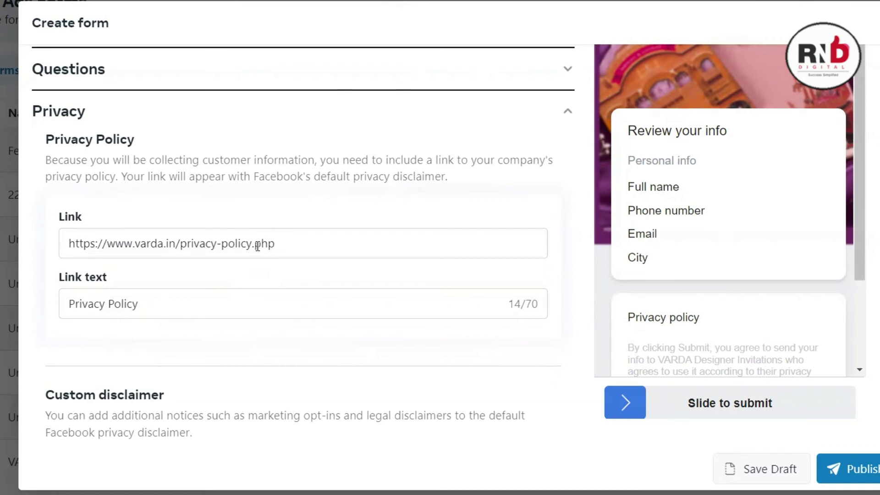
{"action": "scroll", "coordinate": [258, 246], "scroll_direction": "down", "scroll_amount": 3}
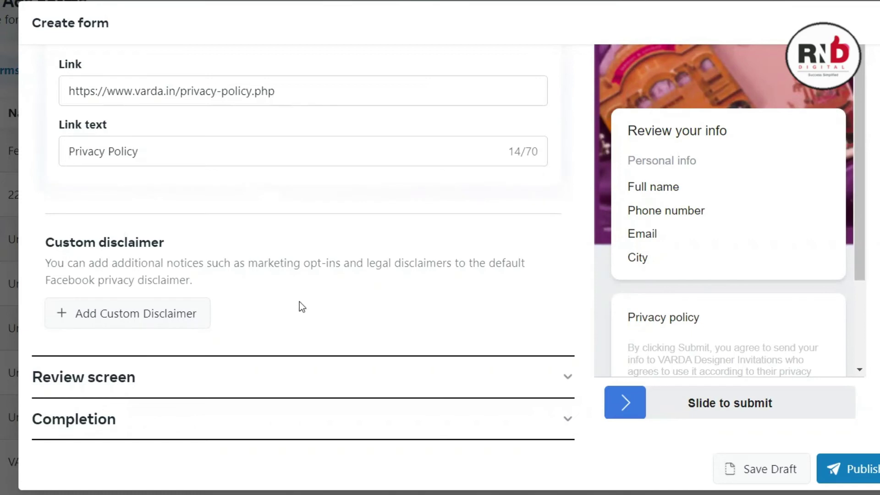
{"action": "left_click", "coordinate": [130, 385]}
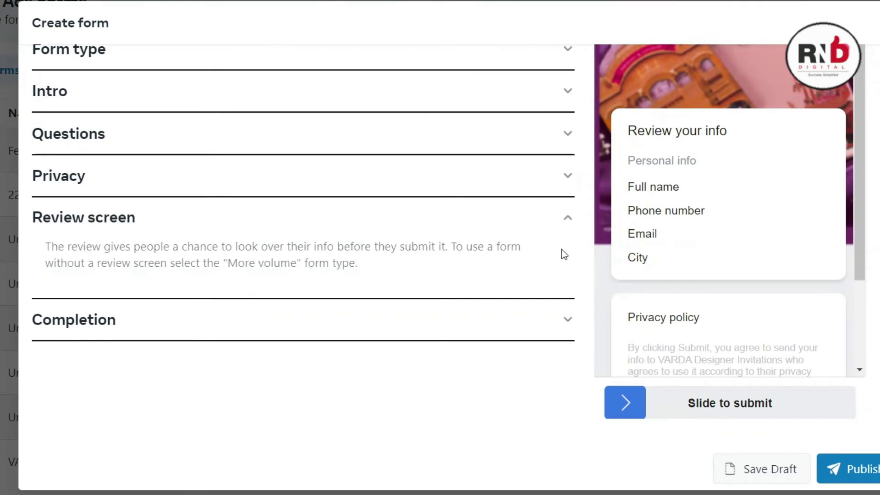
{"action": "scroll", "coordinate": [706, 205], "scroll_direction": "up", "scroll_amount": 3}
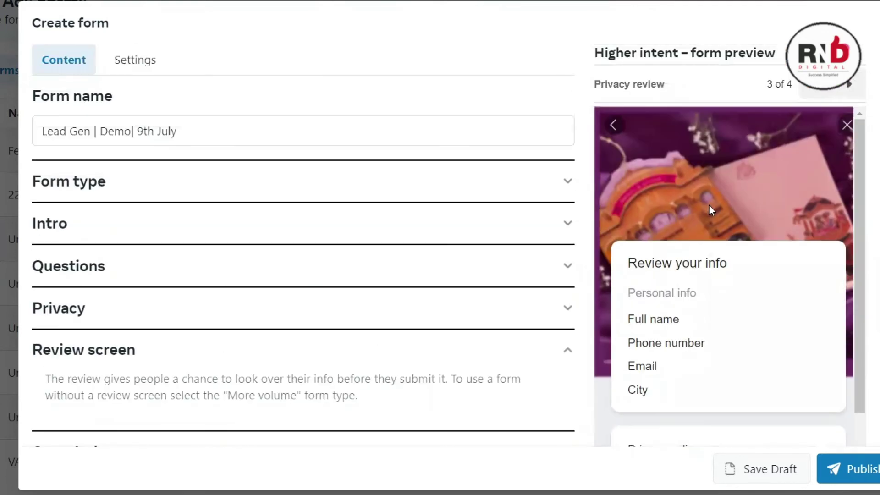
{"action": "scroll", "coordinate": [718, 199], "scroll_direction": "down", "scroll_amount": 3}
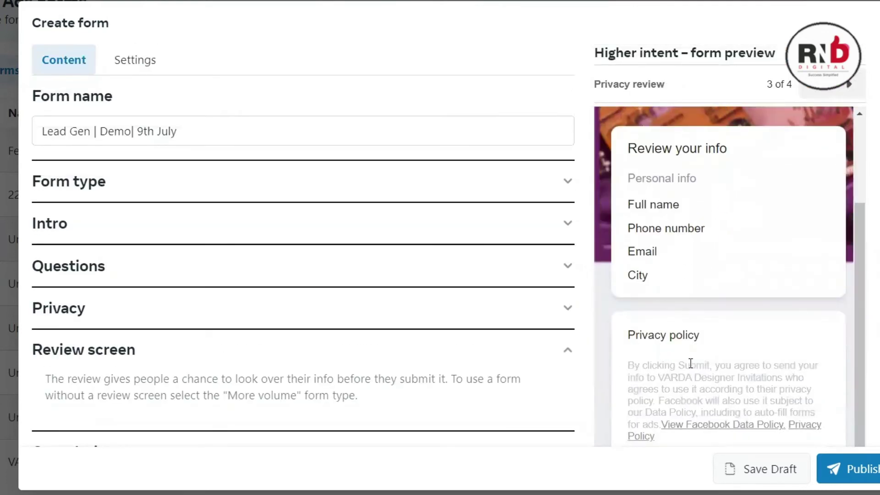
{"action": "scroll", "coordinate": [169, 304], "scroll_direction": "down", "scroll_amount": 3}
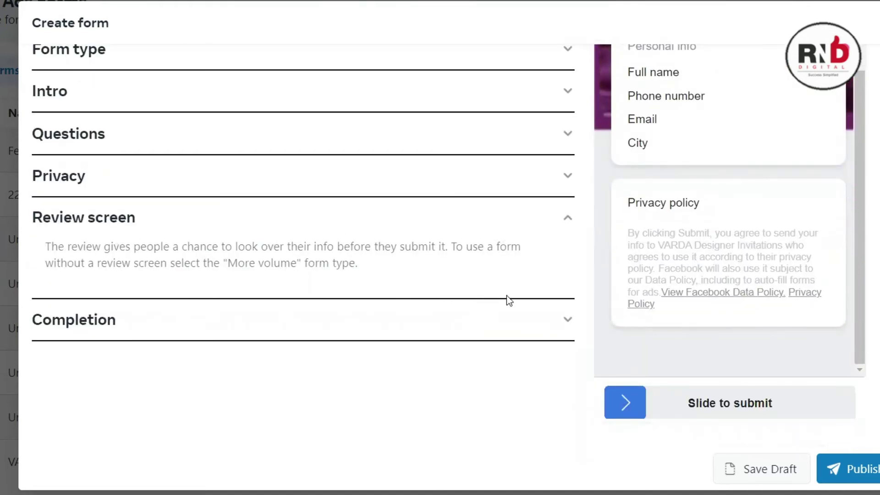
Expand the Completion section and review the headline and description of the message for leads.
{"action": "left_click", "coordinate": [521, 319]}
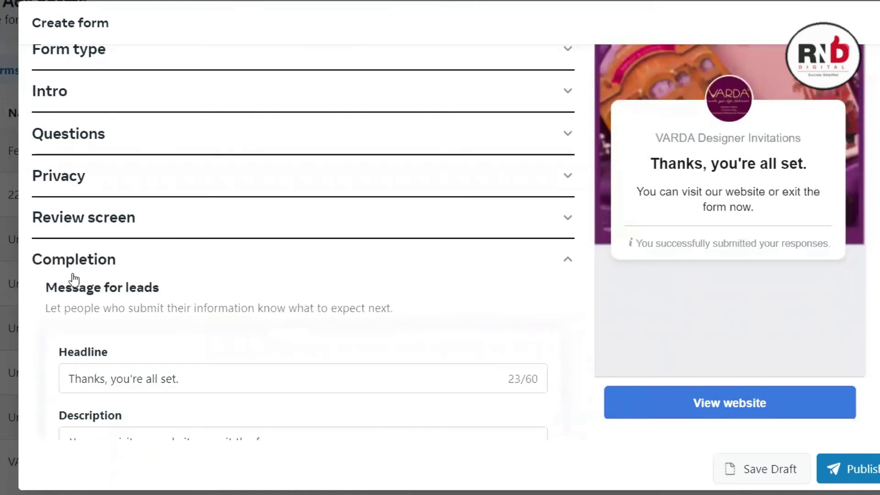
{"action": "scroll", "coordinate": [124, 275], "scroll_direction": "down", "scroll_amount": 2}
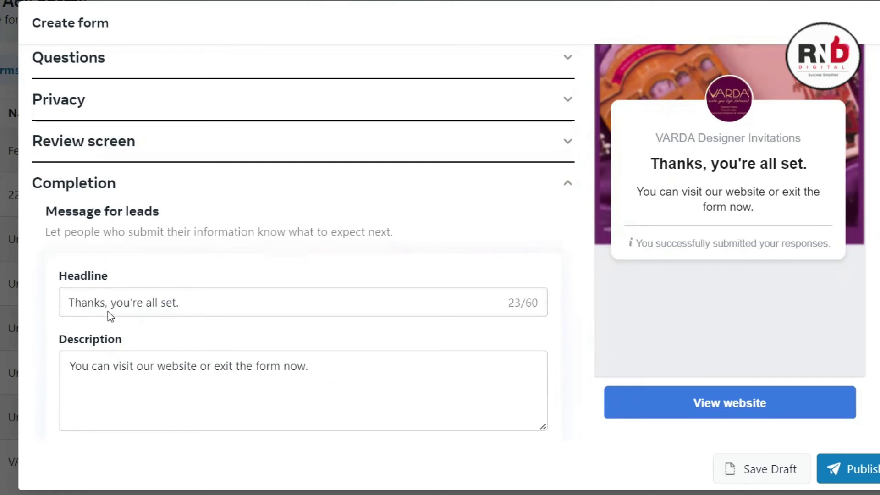
{"action": "left_click", "coordinate": [111, 388]}
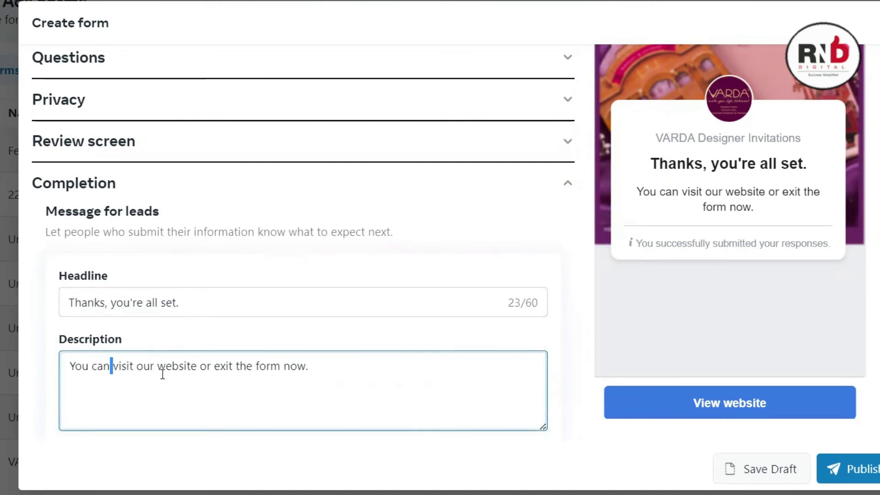
{"action": "left_click_drag", "start_coordinate": [321, 367], "coordinate": [69, 369]}
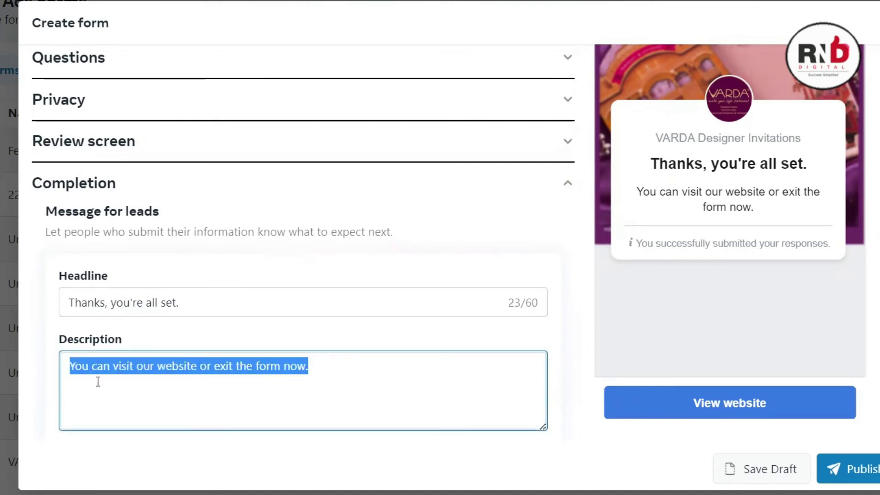
{"action": "left_click", "coordinate": [121, 398]}
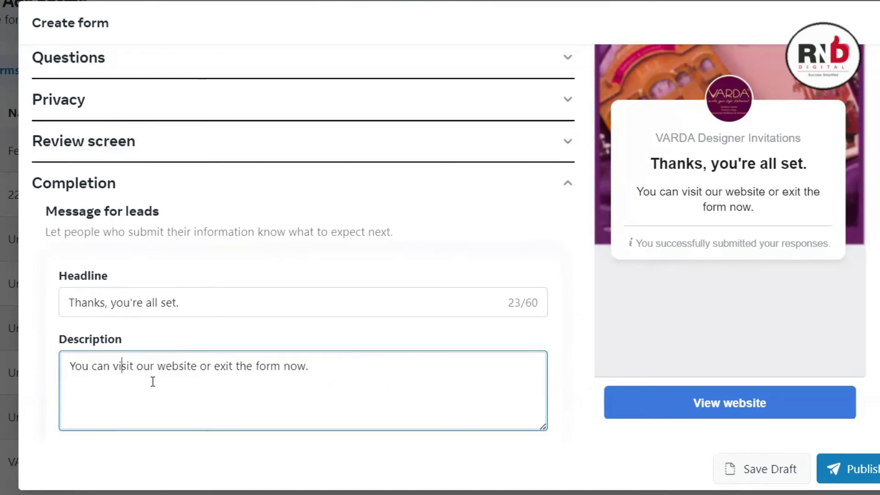
Try Call Business as the call-to-action button of the message for leads, and switch it back to View Website.
{"action": "scroll", "coordinate": [153, 378], "scroll_direction": "down", "scroll_amount": 2}
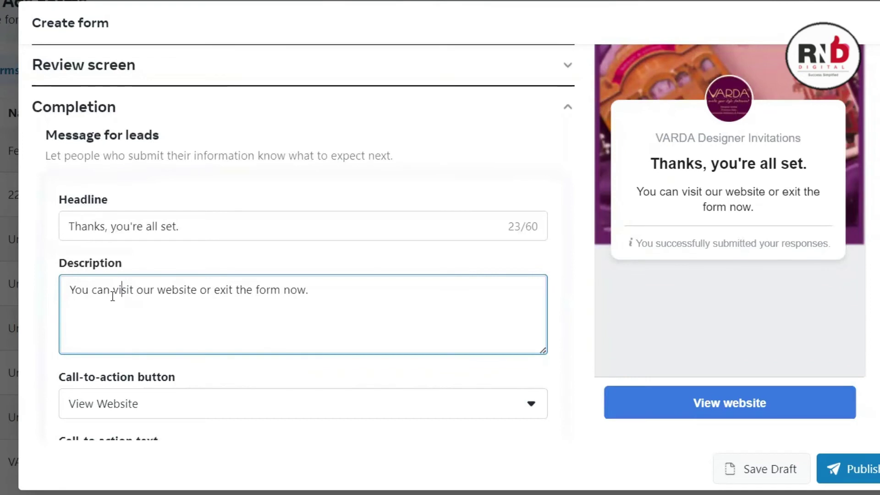
{"action": "scroll", "coordinate": [136, 329], "scroll_direction": "down", "scroll_amount": 2}
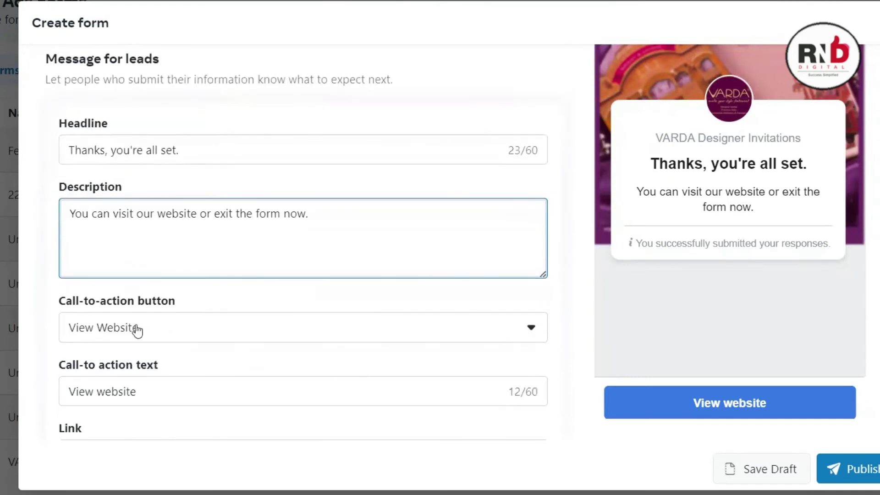
{"action": "left_click", "coordinate": [103, 330]}
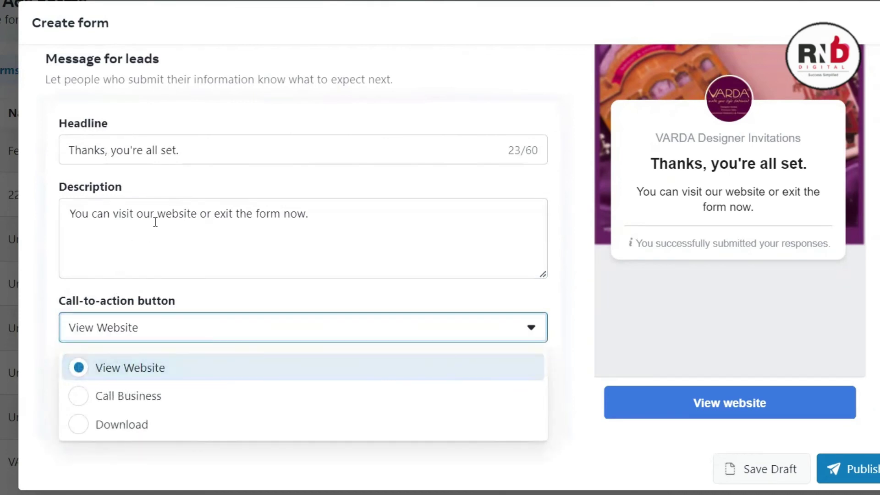
{"action": "left_click_drag", "start_coordinate": [73, 215], "coordinate": [181, 219]}
{"action": "left_click", "coordinate": [124, 328]}
{"action": "left_click", "coordinate": [83, 401]}
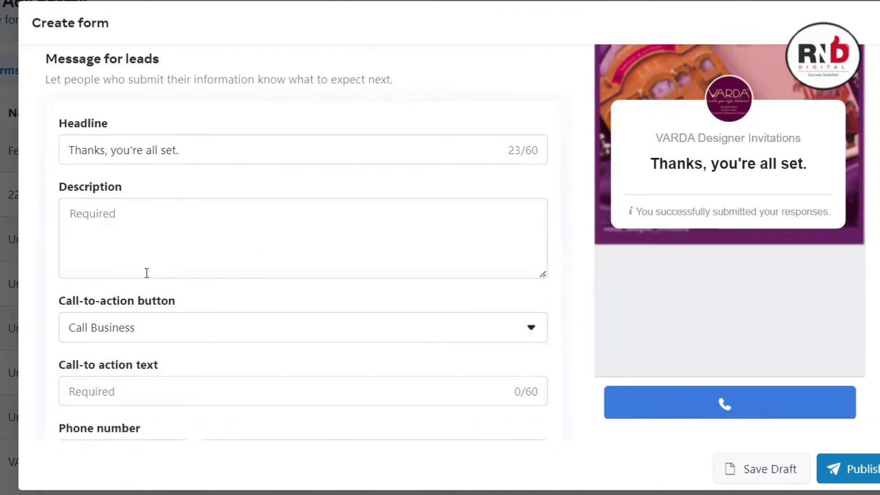
{"action": "left_click", "coordinate": [132, 328]}
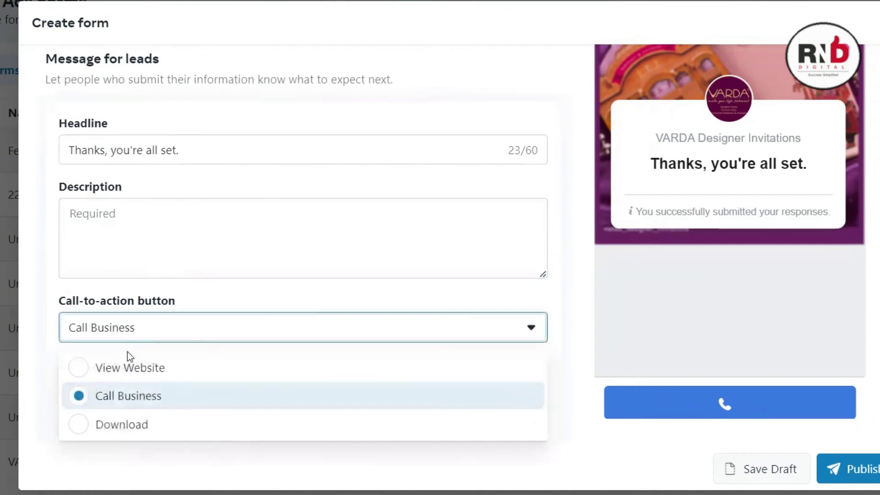
{"action": "left_click", "coordinate": [103, 371]}
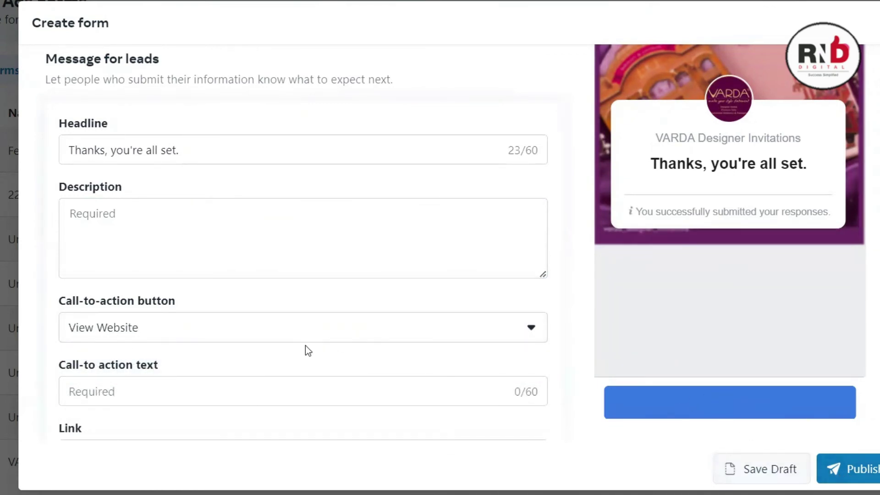
{"action": "left_click", "coordinate": [295, 260]}
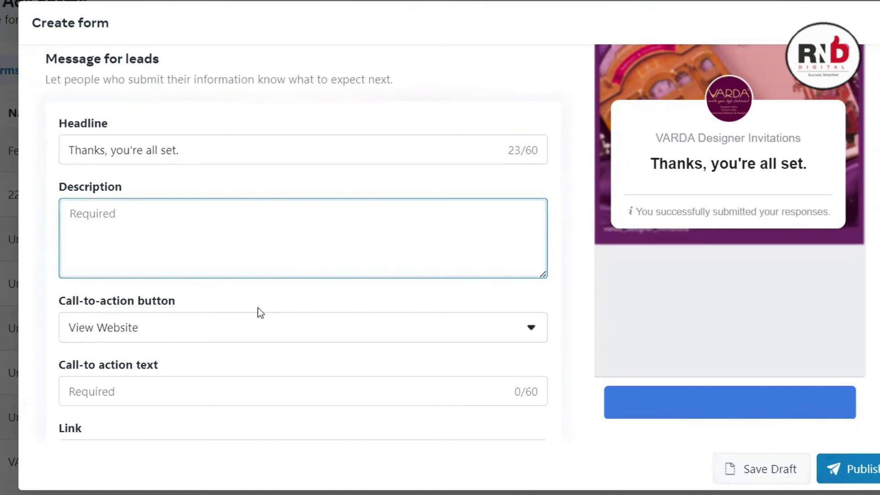
{"action": "scroll", "coordinate": [151, 321], "scroll_direction": "down", "scroll_amount": 2}
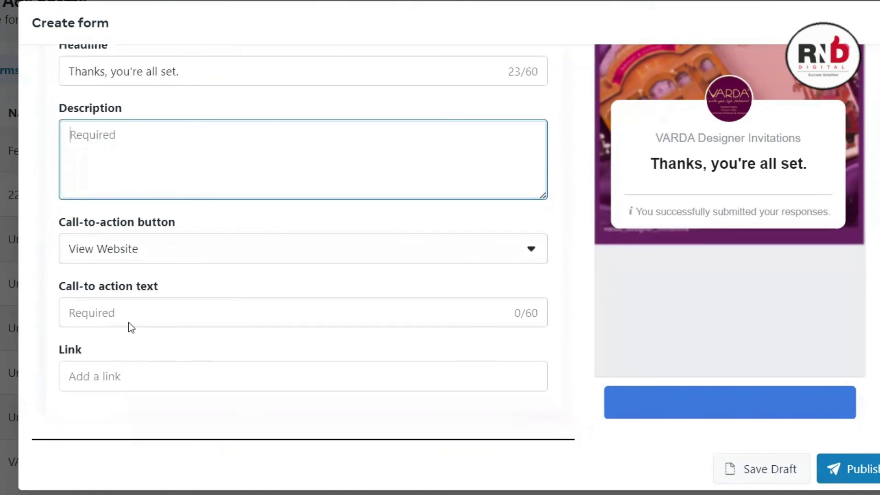
{"action": "left_click", "coordinate": [127, 373]}
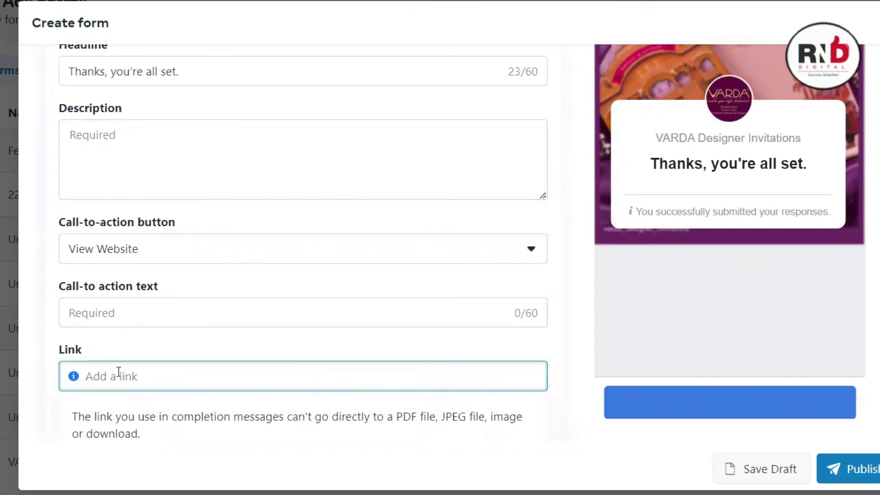
{"action": "scroll", "coordinate": [126, 337], "scroll_direction": "up", "scroll_amount": 2}
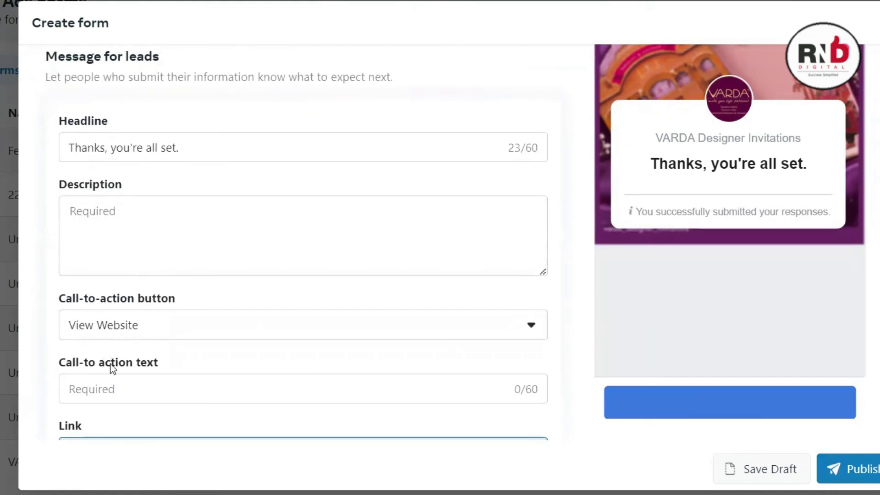
{"action": "scroll", "coordinate": [108, 362], "scroll_direction": "down", "scroll_amount": 4}
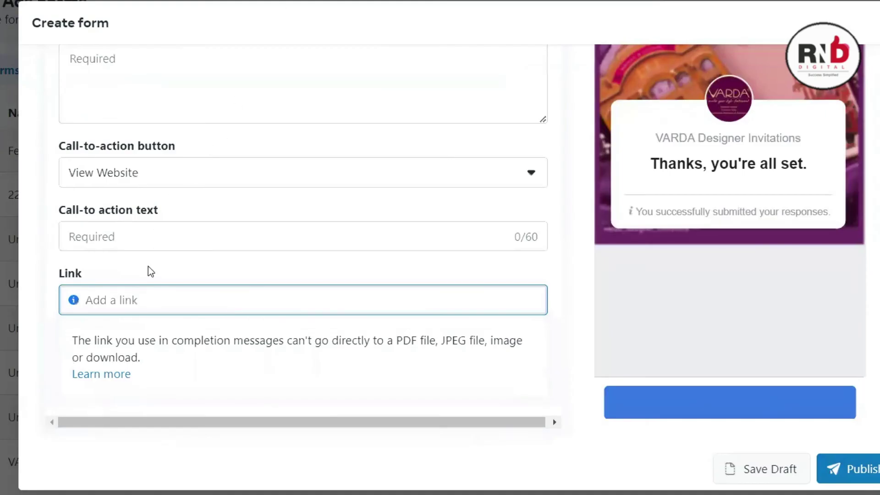
{"action": "type", "text": "https://www.varda.in/"}
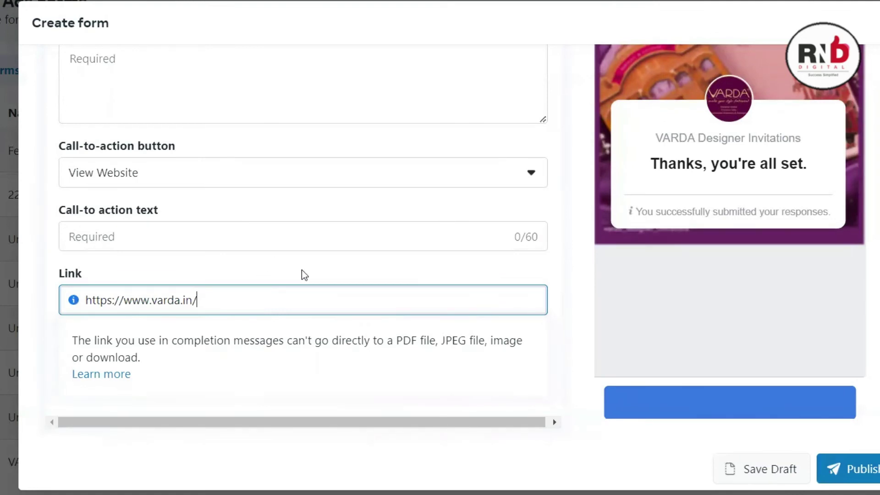
{"action": "scroll", "coordinate": [307, 278], "scroll_direction": "down", "scroll_amount": 1}
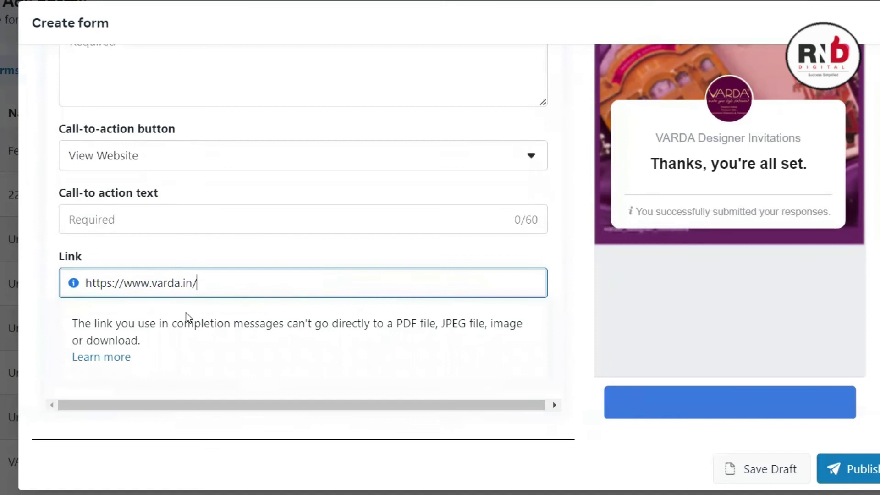
Walk through all four form preview pages, from custom questions through prefill information and privacy review to the message for leads.
{"action": "scroll", "coordinate": [719, 265], "scroll_direction": "up", "scroll_amount": 3}
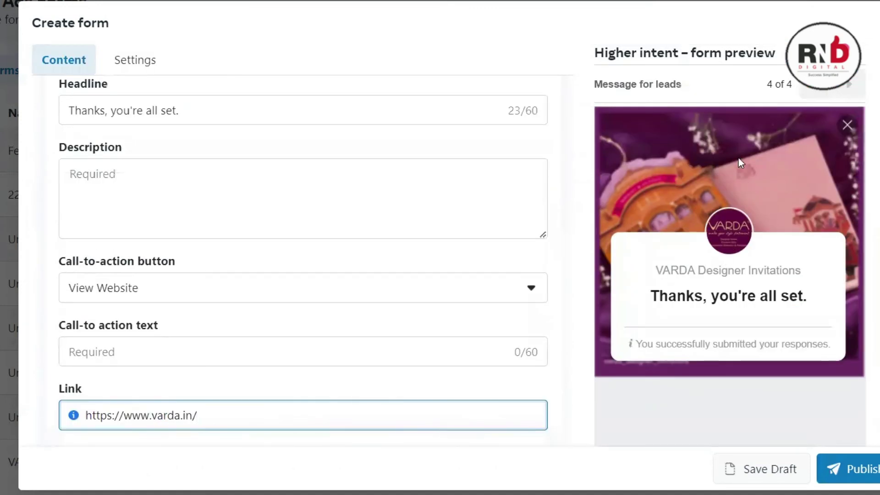
{"action": "left_click", "coordinate": [813, 91]}
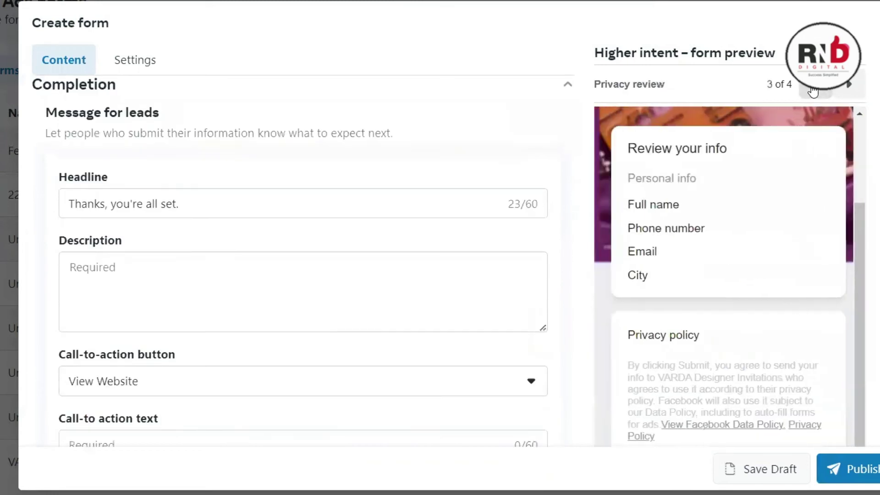
{"action": "left_click", "coordinate": [814, 90]}
{"action": "left_click", "coordinate": [814, 91]}
{"action": "scroll", "coordinate": [775, 191], "scroll_direction": "up", "scroll_amount": 5}
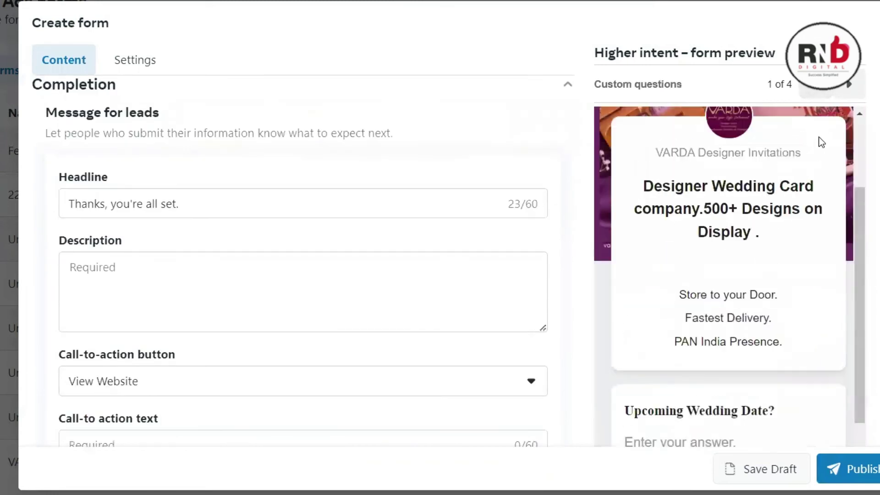
{"action": "scroll", "coordinate": [760, 205], "scroll_direction": "down", "scroll_amount": 5}
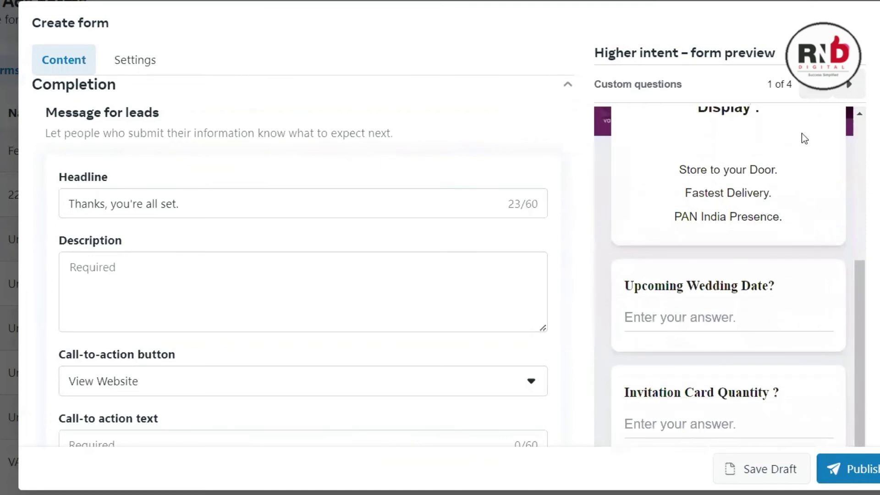
{"action": "left_click", "coordinate": [848, 84]}
{"action": "scroll", "coordinate": [720, 200], "scroll_direction": "up", "scroll_amount": 3}
{"action": "scroll", "coordinate": [720, 201], "scroll_direction": "down", "scroll_amount": 3}
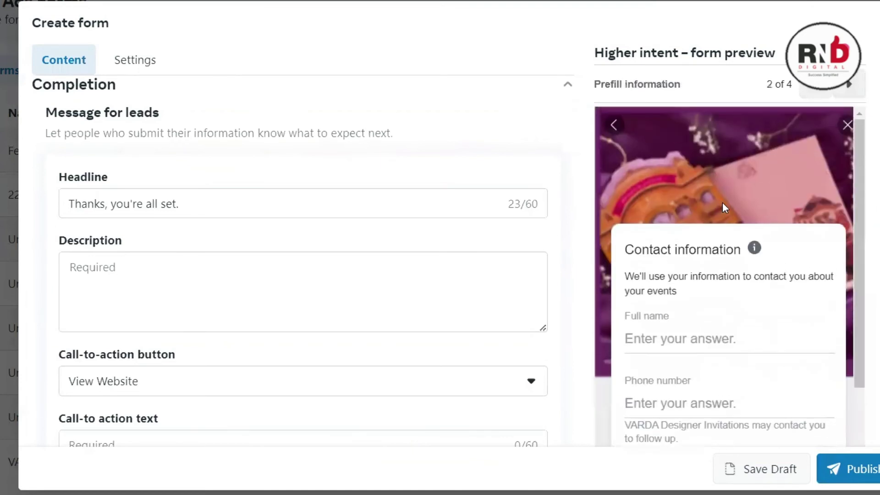
{"action": "left_click", "coordinate": [852, 89]}
{"action": "scroll", "coordinate": [719, 192], "scroll_direction": "down", "scroll_amount": 3}
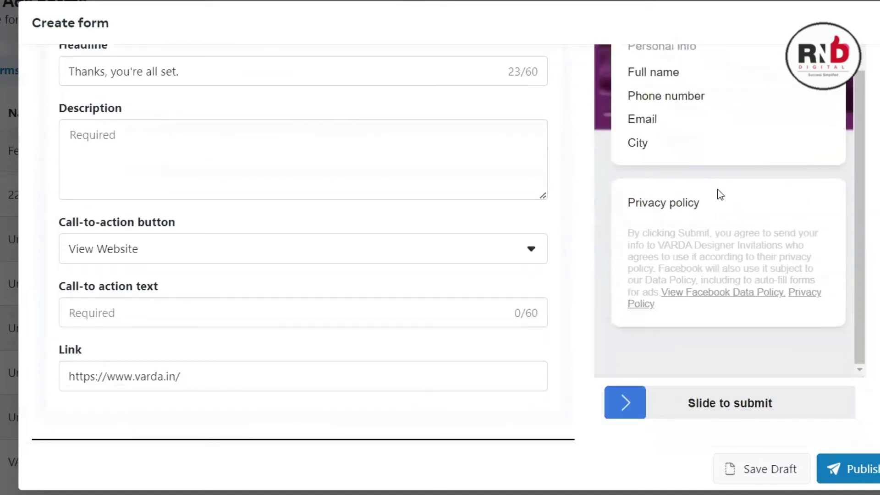
{"action": "scroll", "coordinate": [719, 195], "scroll_direction": "up", "scroll_amount": 5}
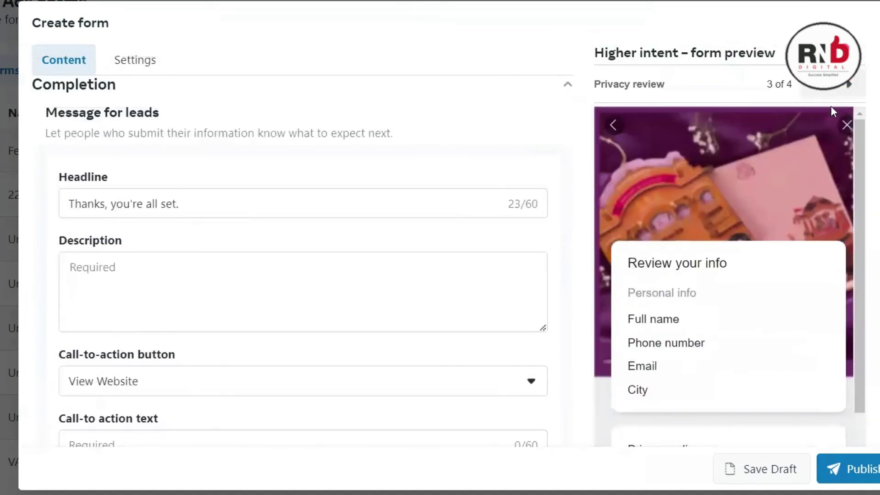
{"action": "left_click", "coordinate": [850, 89]}
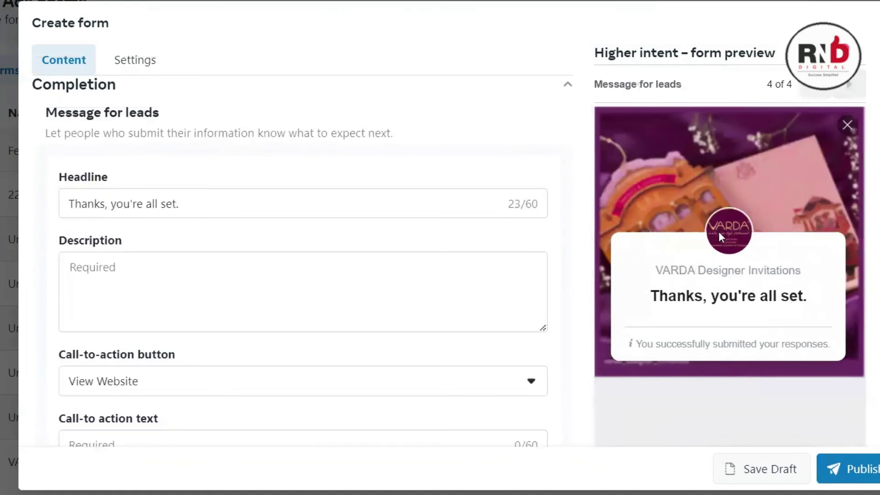
{"action": "scroll", "coordinate": [719, 232], "scroll_direction": "down", "scroll_amount": 3}
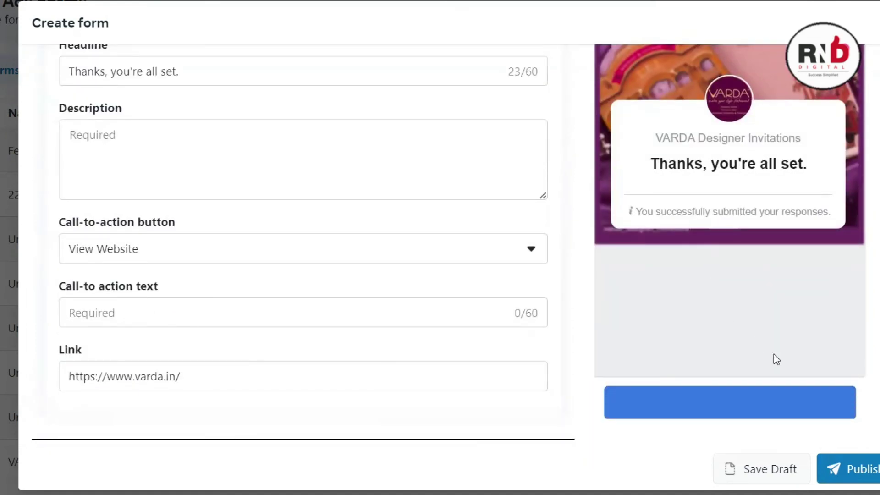
Try to publish the lead form and return to the message for leads in the Completion section.
{"action": "left_click", "coordinate": [852, 471]}
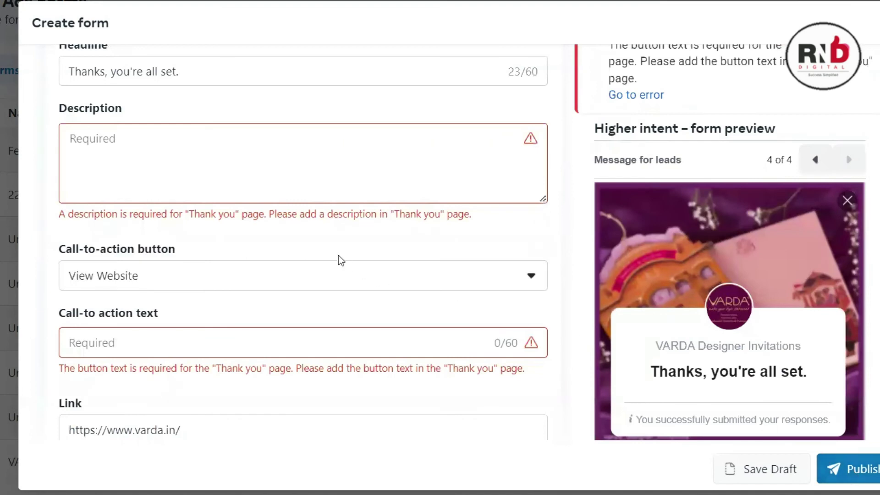
{"action": "scroll", "coordinate": [339, 259], "scroll_direction": "up", "scroll_amount": 5}
{"action": "scroll", "coordinate": [340, 260], "scroll_direction": "up", "scroll_amount": 1}
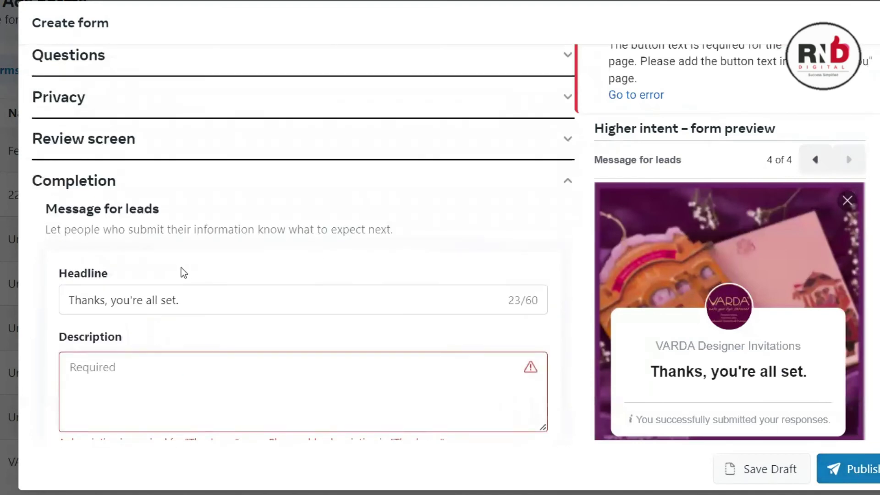
Enter "Please visit our Website" as the description of the message for leads.
{"action": "scroll", "coordinate": [175, 265], "scroll_direction": "up", "scroll_amount": 2}
{"action": "scroll", "coordinate": [198, 250], "scroll_direction": "down", "scroll_amount": 5}
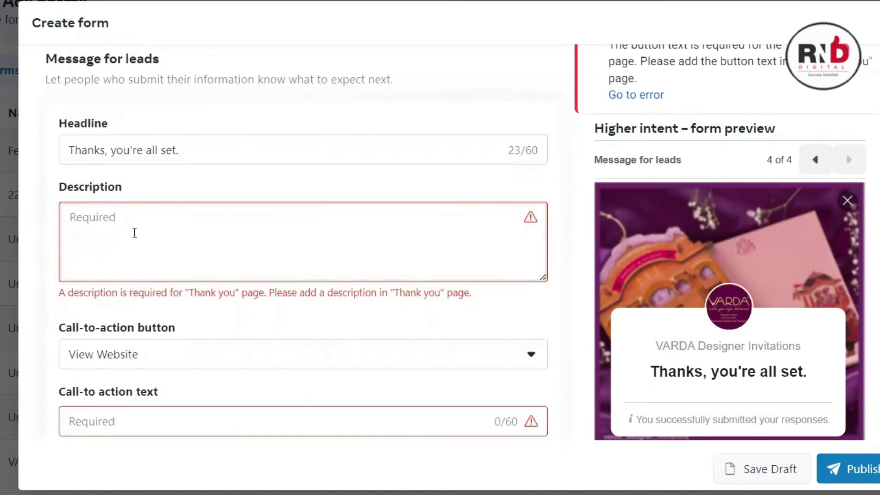
{"action": "left_click", "coordinate": [134, 233]}
{"action": "type", "text": "Pleas"}
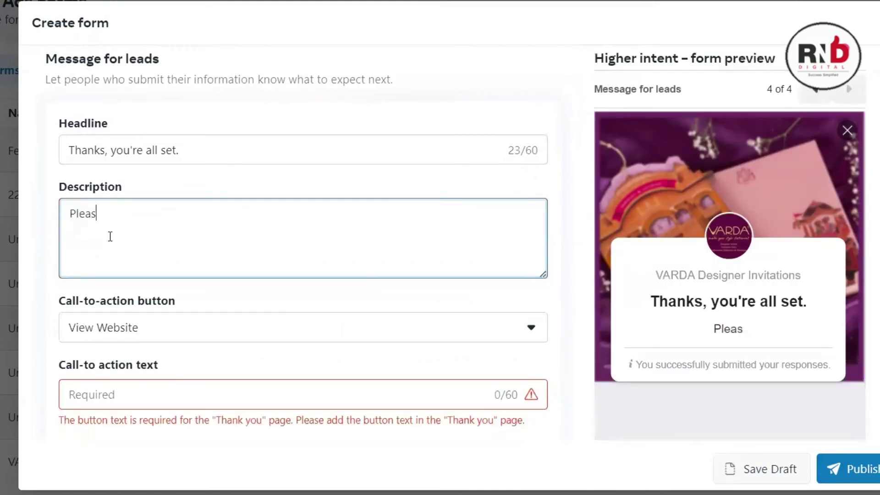
{"action": "type", "text": "e vis"}
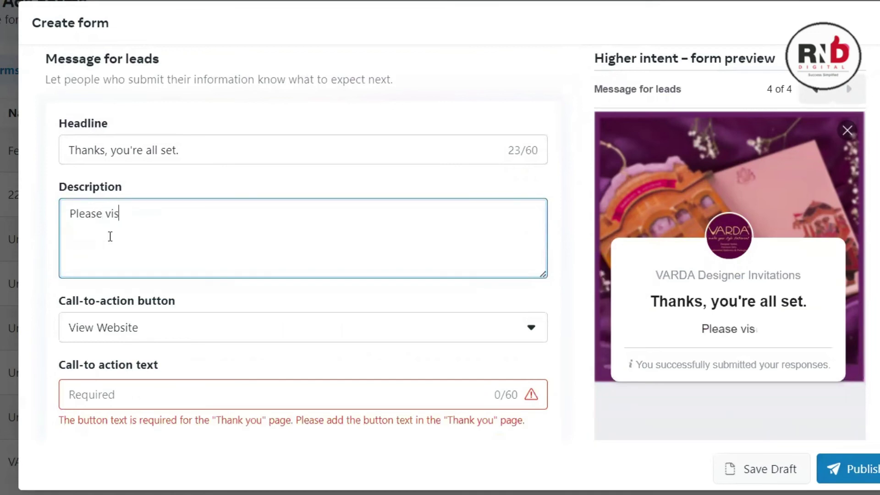
{"action": "type", "text": "it ou"}
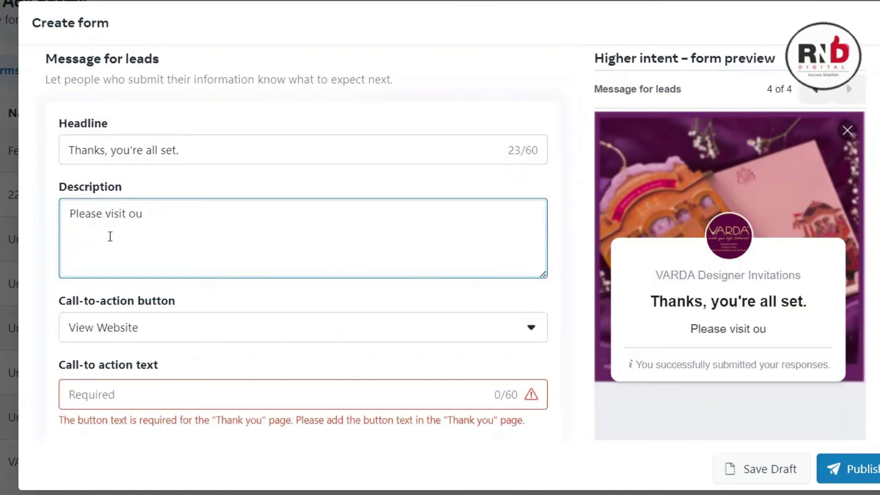
{"action": "type", "text": "r Website"}
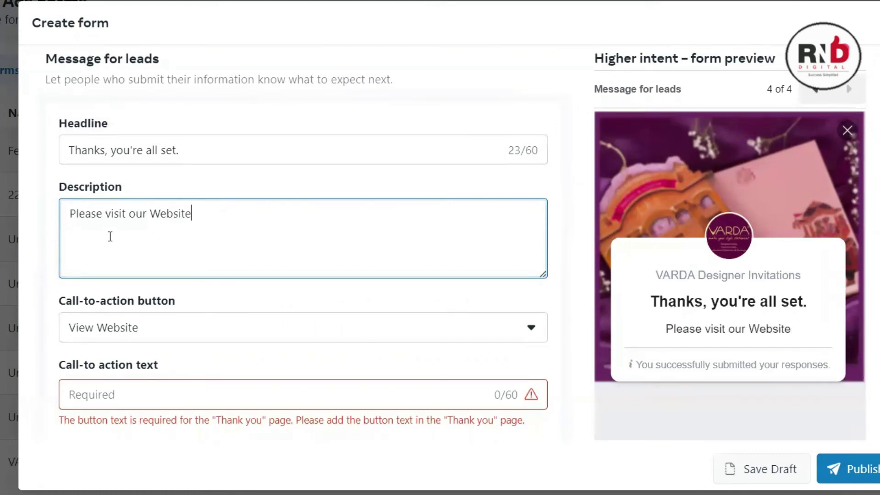
{"action": "left_click", "coordinate": [54, 281]}
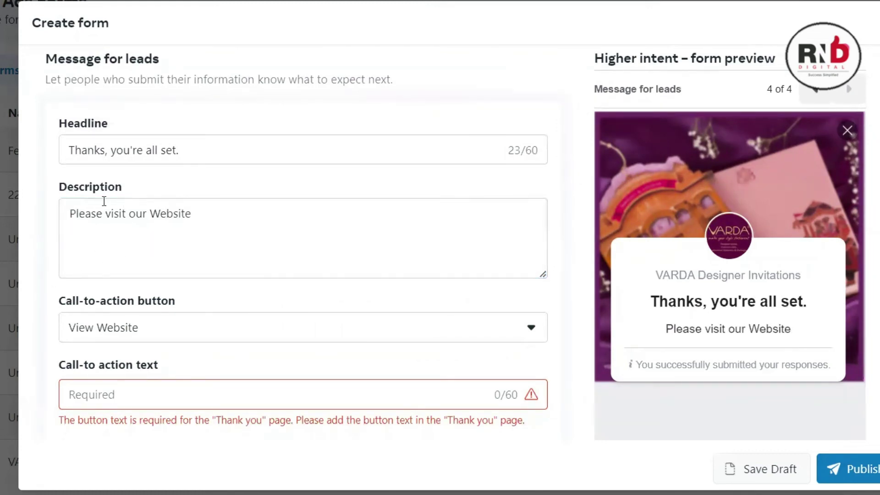
Copy the description into the call-to-action text and shorten it to "Website".
{"action": "left_click", "coordinate": [96, 385]}
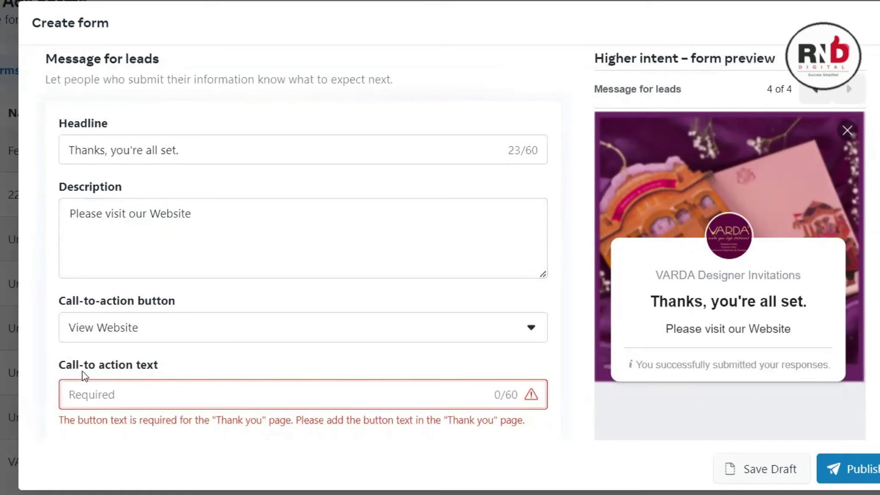
{"action": "left_click_drag", "start_coordinate": [216, 213], "coordinate": [67, 207]}
{"action": "key", "text": "ctrl+c"}
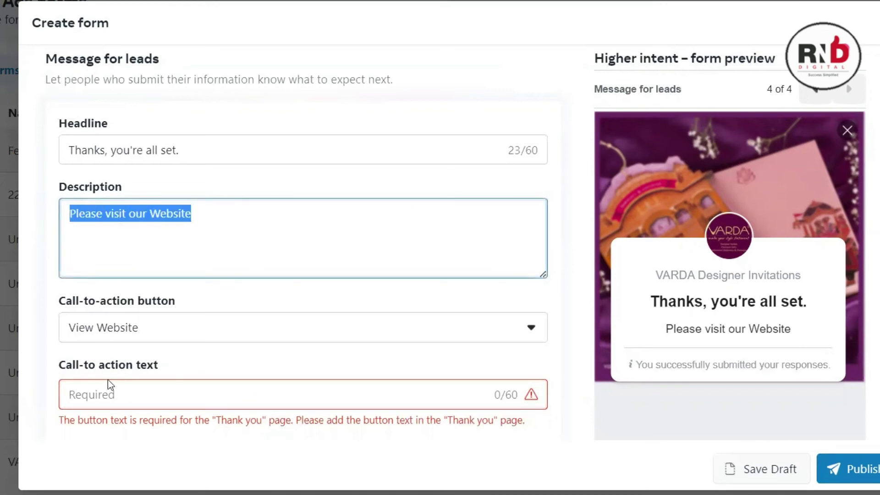
{"action": "left_click", "coordinate": [104, 392]}
{"action": "key", "text": "ctrl+v"}
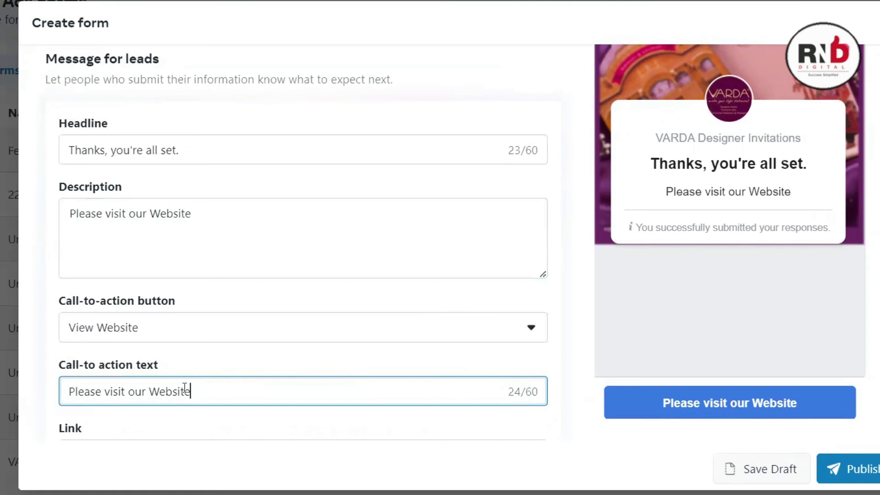
{"action": "double_click", "coordinate": [140, 391]}
{"action": "left_click", "coordinate": [59, 386], "text": "shift"}
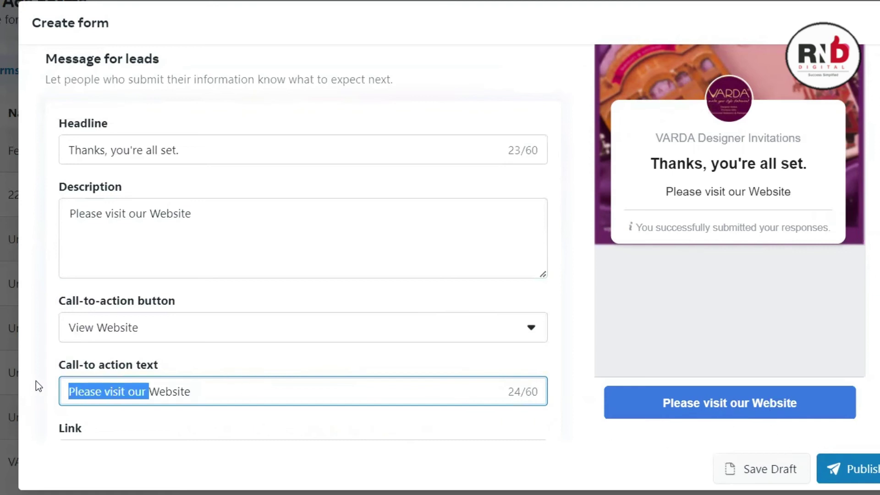
{"action": "key", "text": "BackSpace"}
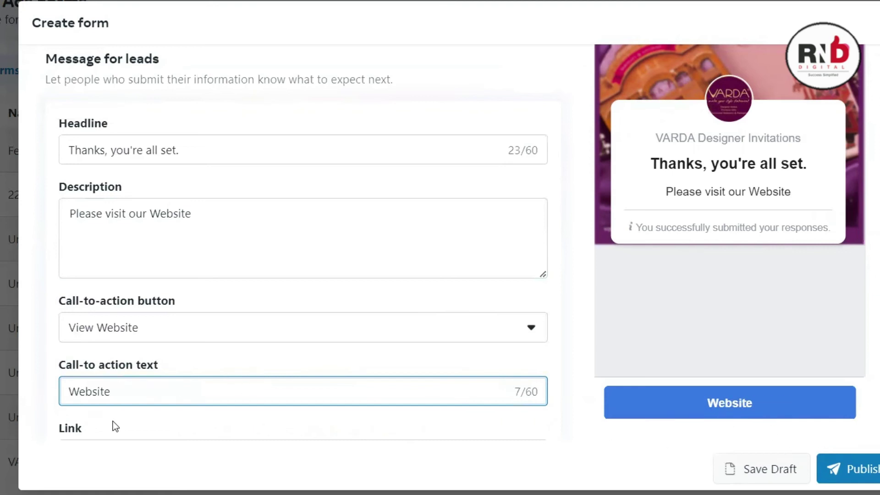
{"action": "left_click", "coordinate": [34, 390]}
Review the completion message and its link, the review screen and the privacy policy link and link text.
{"action": "scroll", "coordinate": [122, 369], "scroll_direction": "down", "scroll_amount": 2}
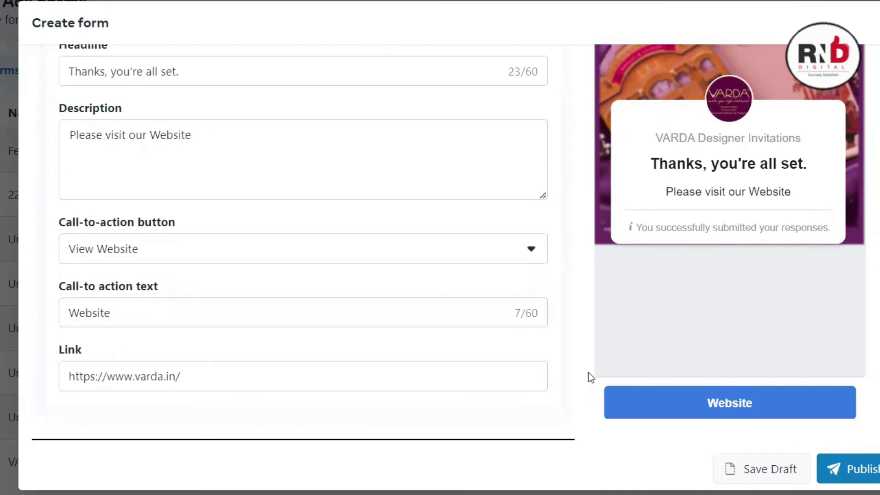
{"action": "scroll", "coordinate": [406, 261], "scroll_direction": "up", "scroll_amount": 6}
{"action": "scroll", "coordinate": [412, 266], "scroll_direction": "down", "scroll_amount": 6}
{"action": "scroll", "coordinate": [573, 283], "scroll_direction": "up", "scroll_amount": 7}
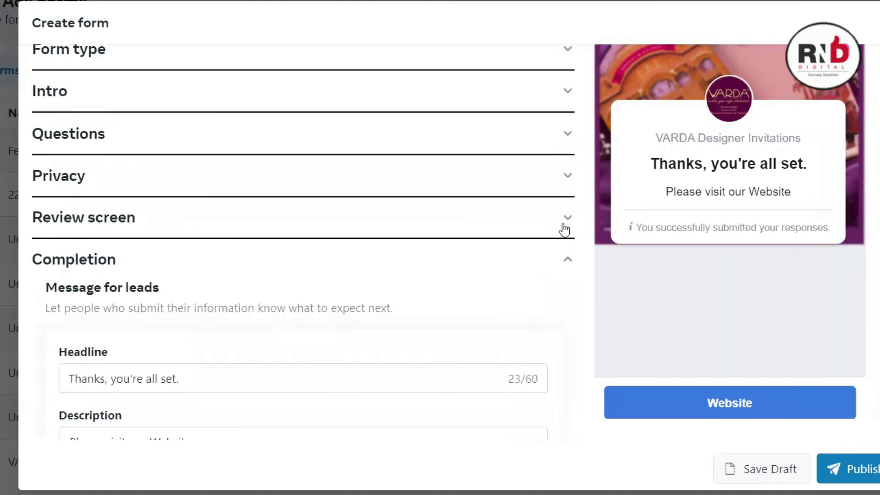
{"action": "left_click", "coordinate": [567, 218]}
{"action": "left_click", "coordinate": [569, 178]}
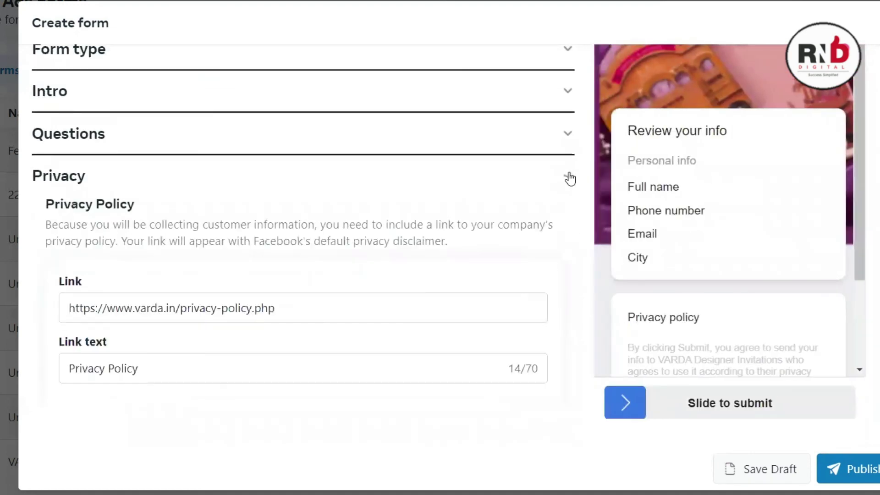
{"action": "scroll", "coordinate": [408, 350], "scroll_direction": "down", "scroll_amount": 3}
{"action": "scroll", "coordinate": [442, 316], "scroll_direction": "up", "scroll_amount": 3}
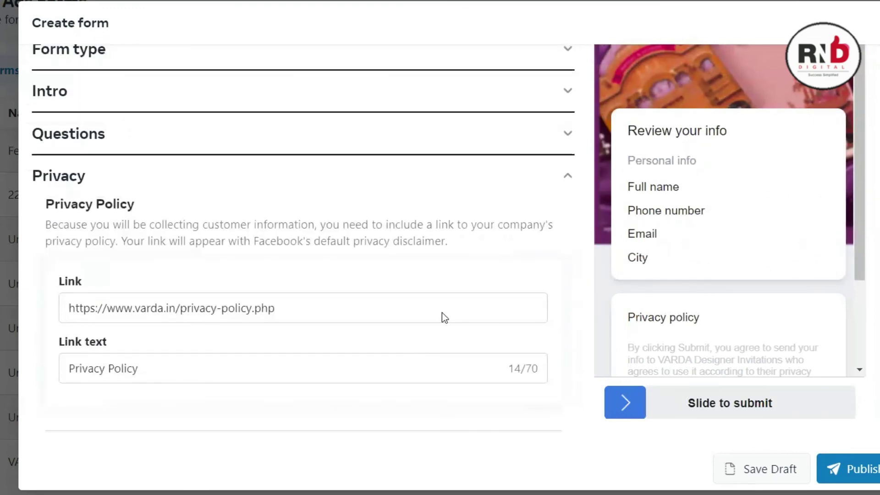
Check the intro's background image and greeting, and publish the lead form.
{"action": "left_click", "coordinate": [568, 90]}
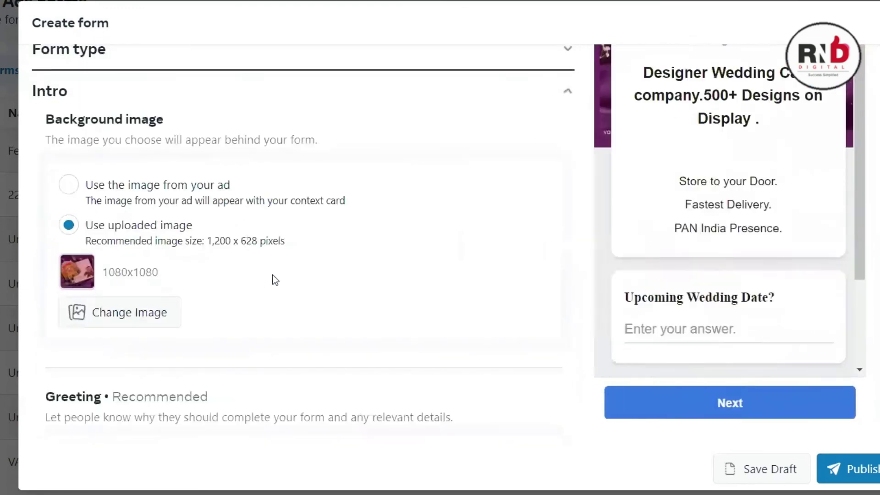
{"action": "scroll", "coordinate": [284, 270], "scroll_direction": "up", "scroll_amount": 3}
{"action": "scroll", "coordinate": [245, 190], "scroll_direction": "down", "scroll_amount": 6}
{"action": "scroll", "coordinate": [332, 202], "scroll_direction": "down", "scroll_amount": 4}
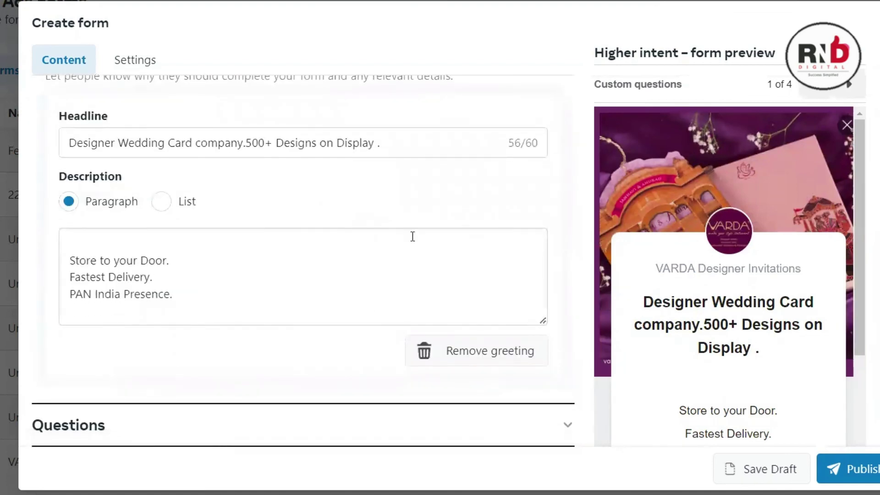
{"action": "scroll", "coordinate": [563, 297], "scroll_direction": "up", "scroll_amount": 5}
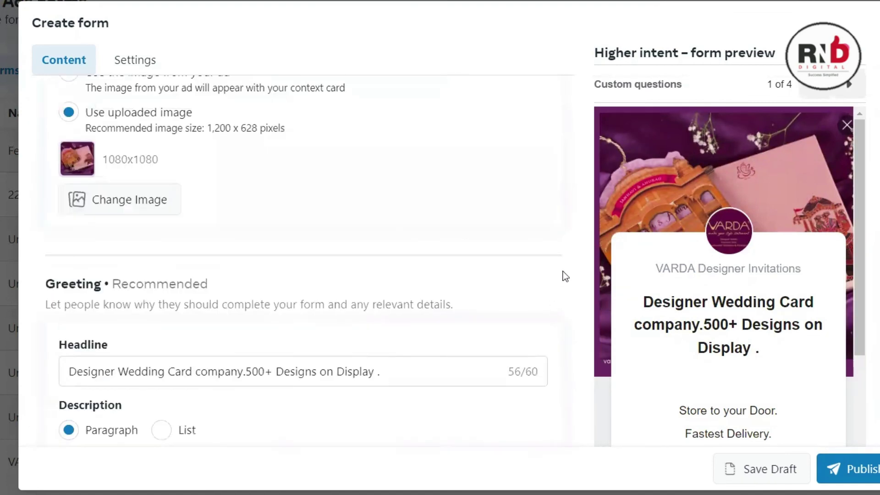
{"action": "left_click", "coordinate": [851, 472]}
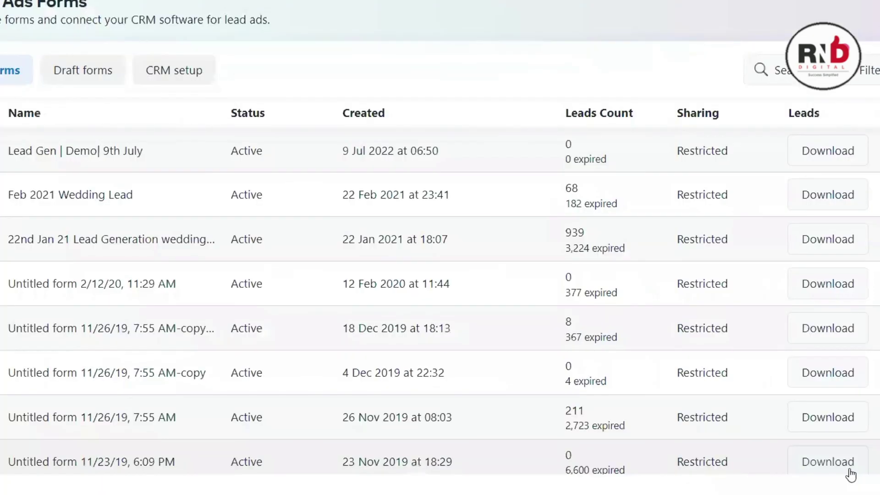